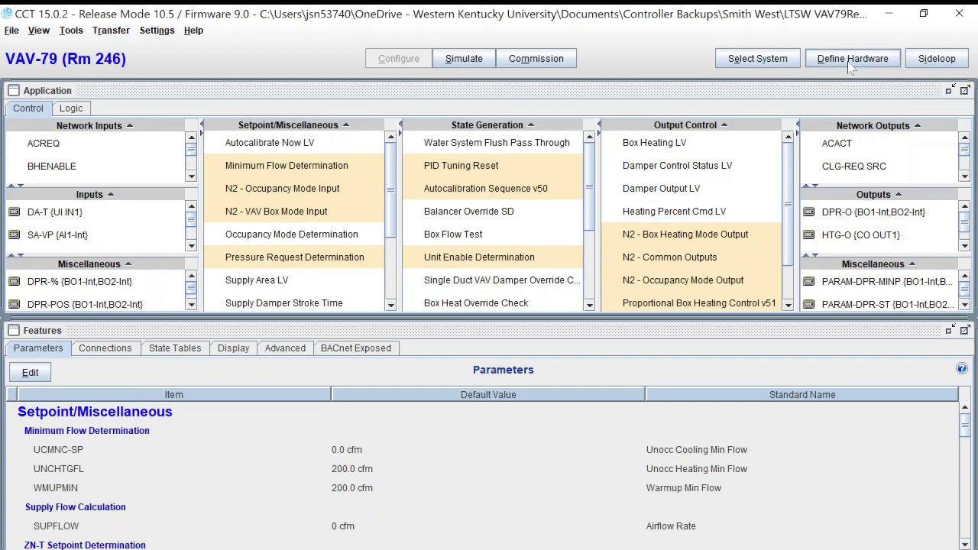
# Review the mechanical system selection for VAV-79 down to the N2 compatibility options, leaving the wizard without changes.
pyautogui.click(781, 64)
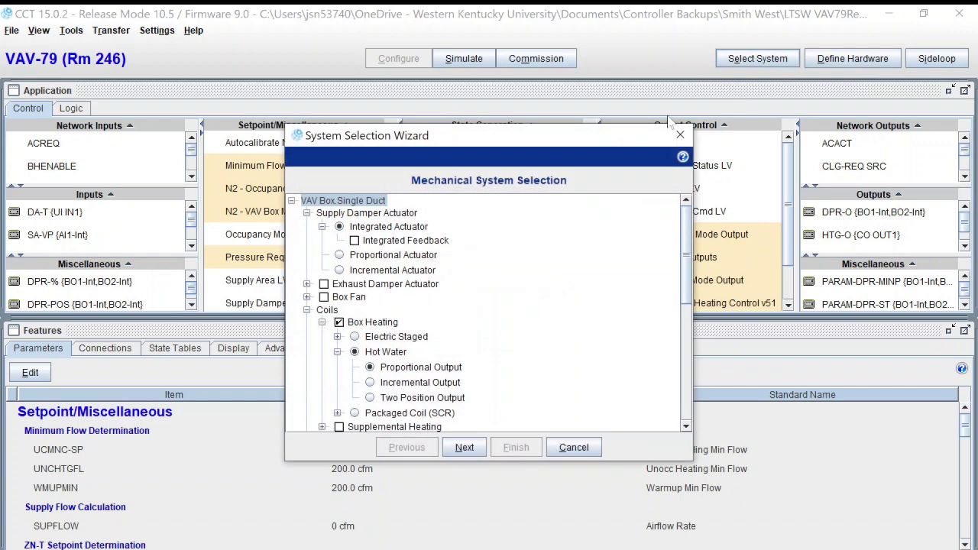
pyautogui.scroll(-5, 524, 323)
pyautogui.scroll(-3, 524, 324)
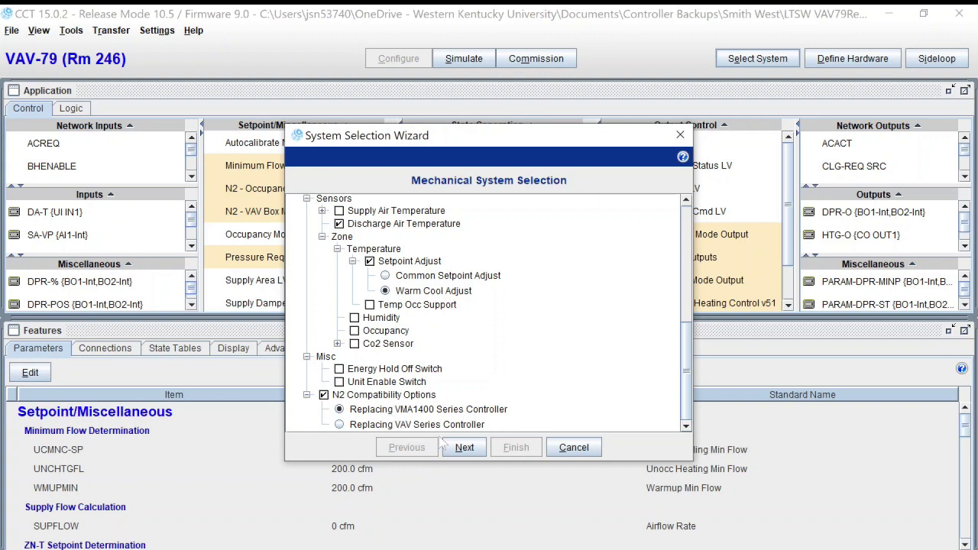
pyautogui.click(570, 448)
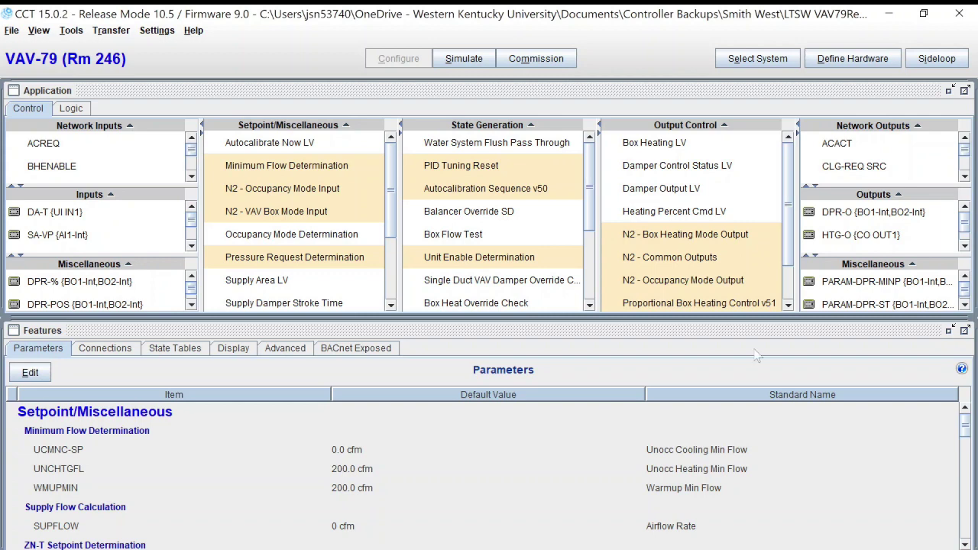
# Open the hardware definition's N2 mapping and review the point addresses in the summary, analog inputs and analog outputs.
pyautogui.click(848, 61)
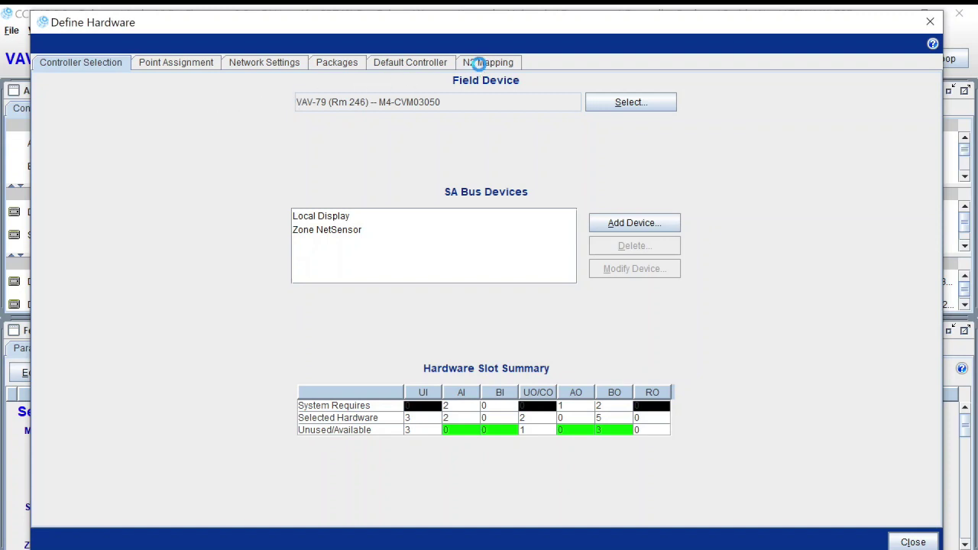
pyautogui.click(480, 64)
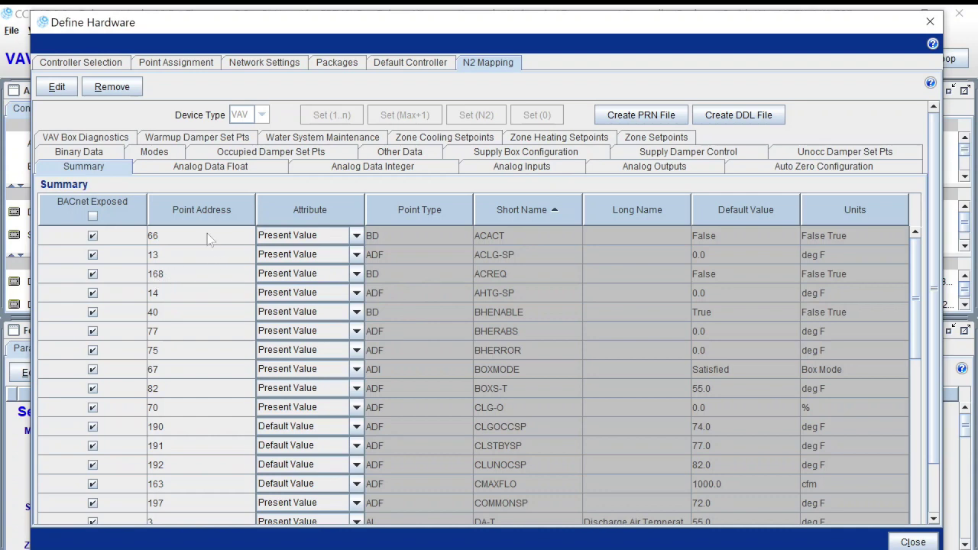
pyautogui.scroll(-8, 201, 316)
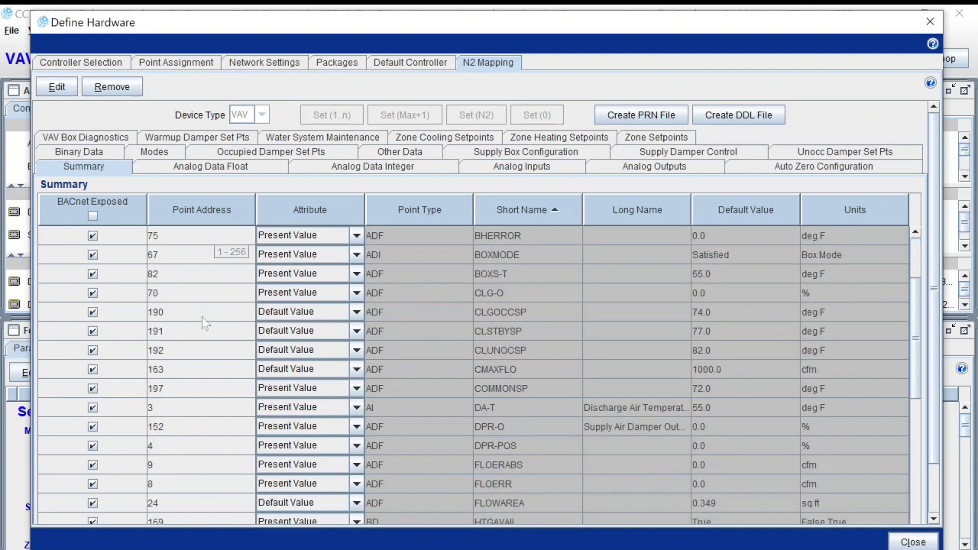
pyautogui.scroll(-5, 200, 329)
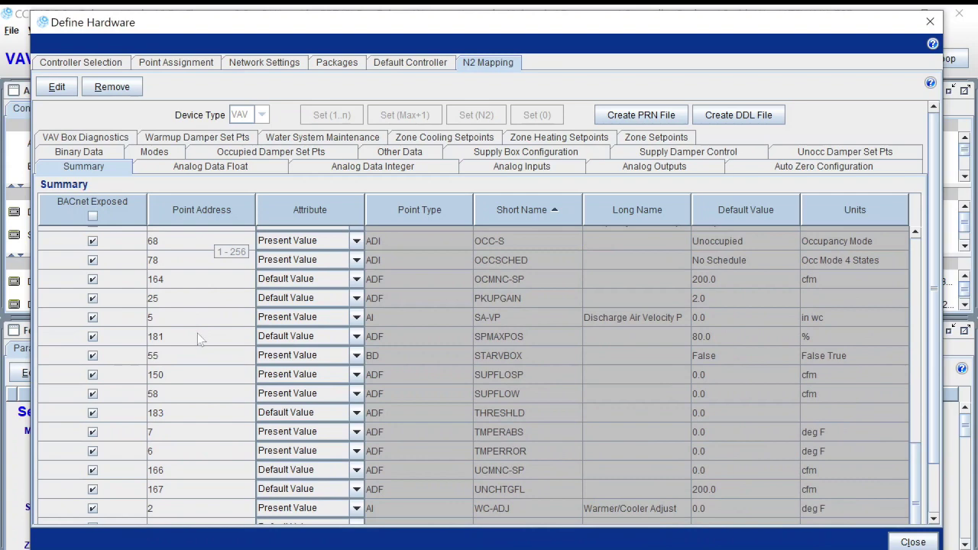
pyautogui.scroll(10, 196, 336)
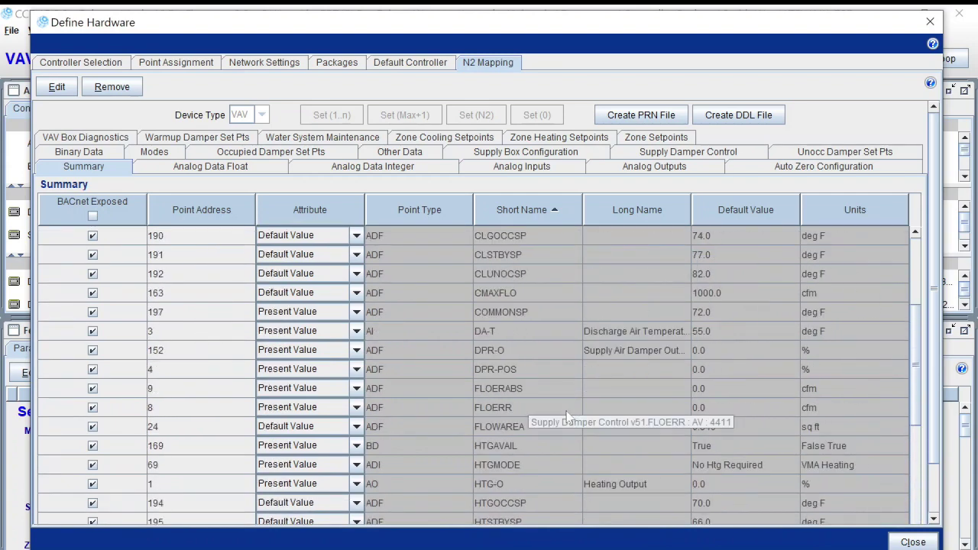
pyautogui.scroll(-2, 535, 436)
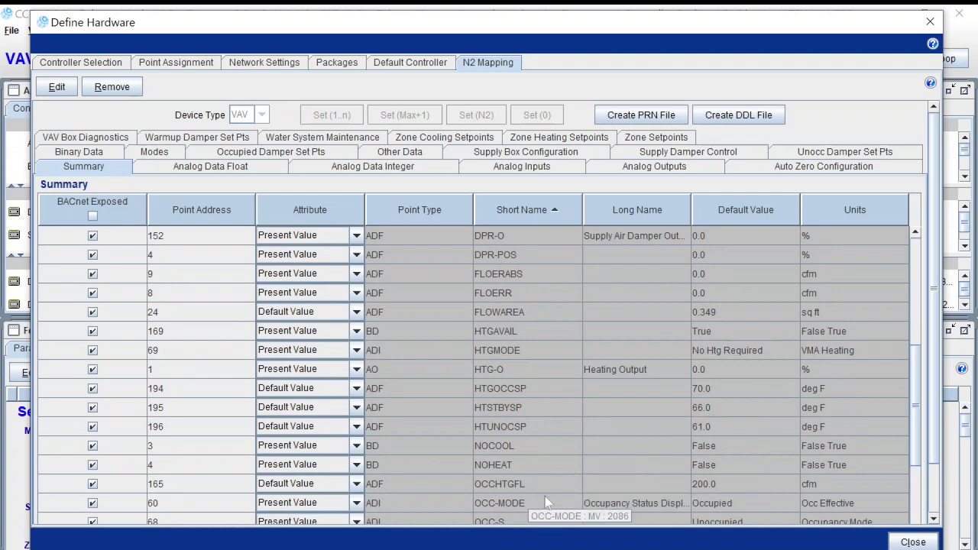
pyautogui.scroll(-1, 543, 508)
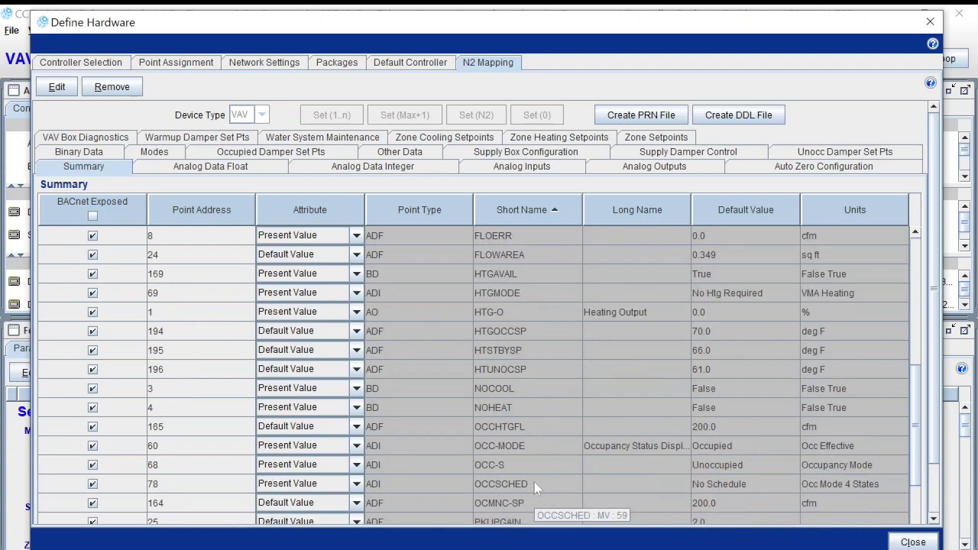
pyautogui.scroll(-4, 558, 498)
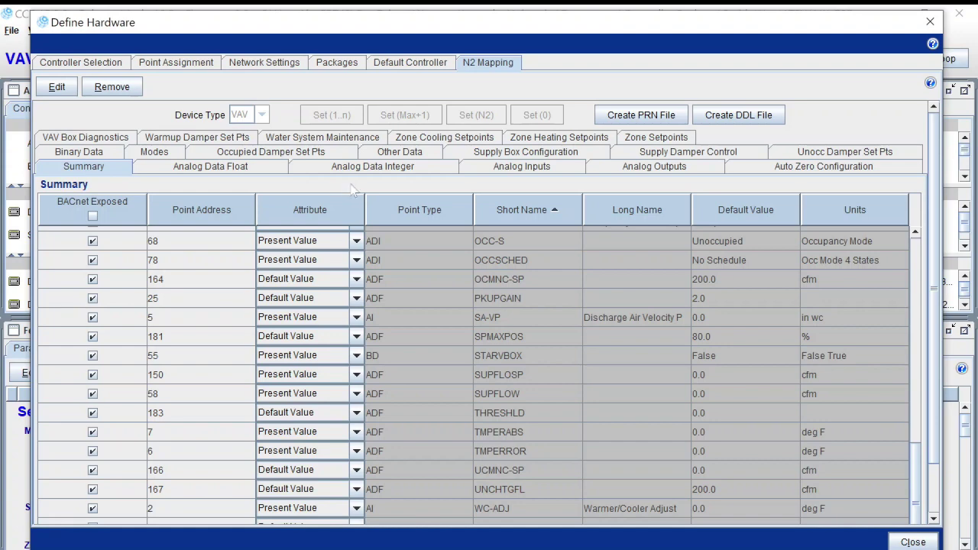
pyautogui.click(502, 172)
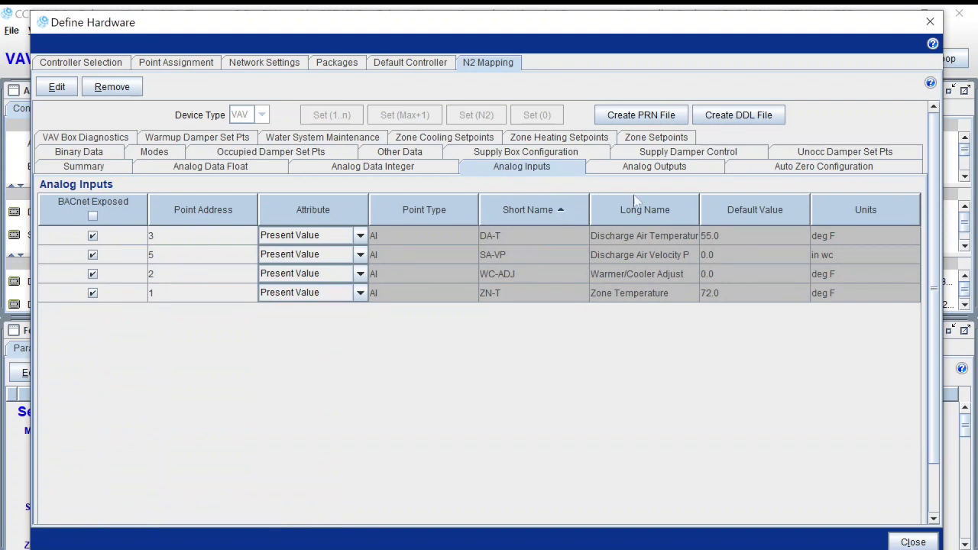
pyautogui.click(673, 172)
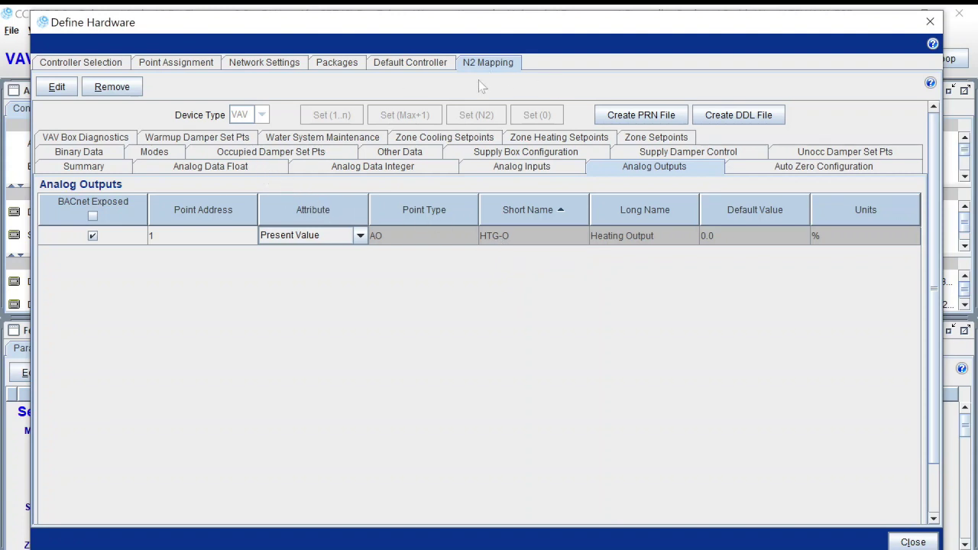
# Delete the existing N2 mapping and create a new one for the controller.
pyautogui.click(124, 92)
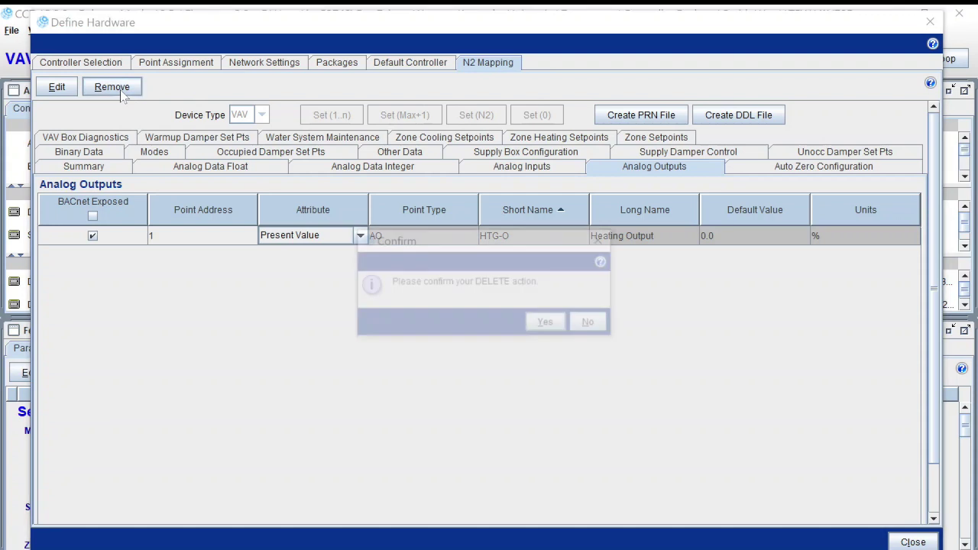
pyautogui.click(551, 326)
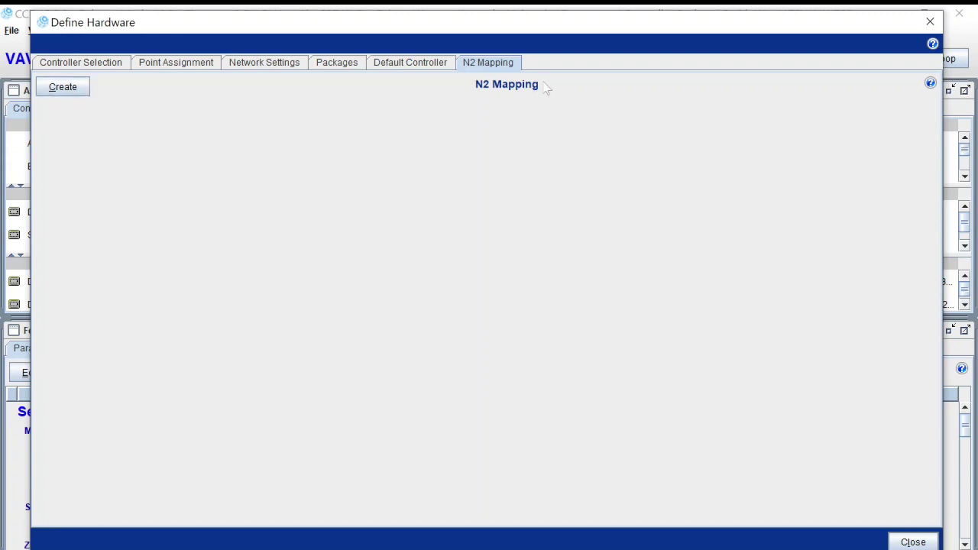
pyautogui.click(63, 87)
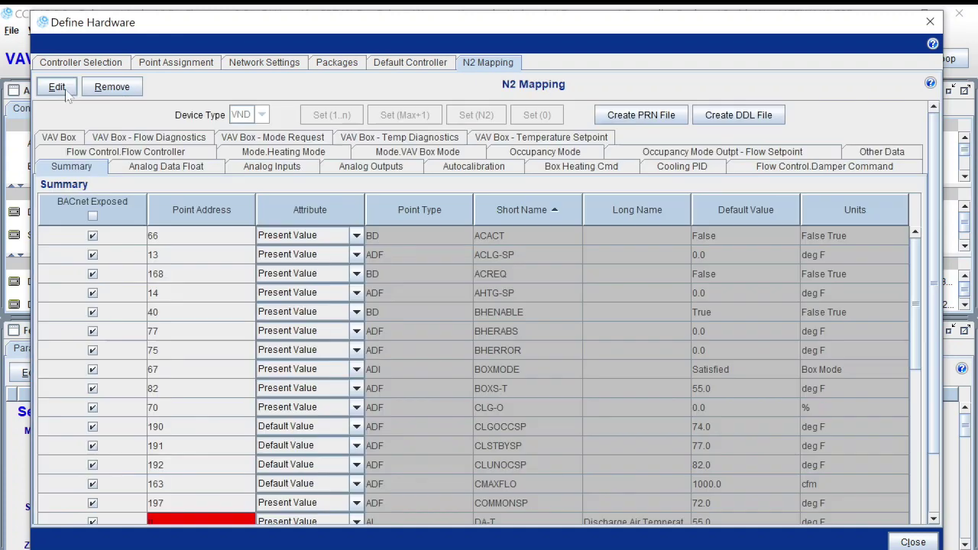
# Examine the new N2 mapping's summary for points with invalid or missing point addresses.
pyautogui.scroll(-2, 190, 323)
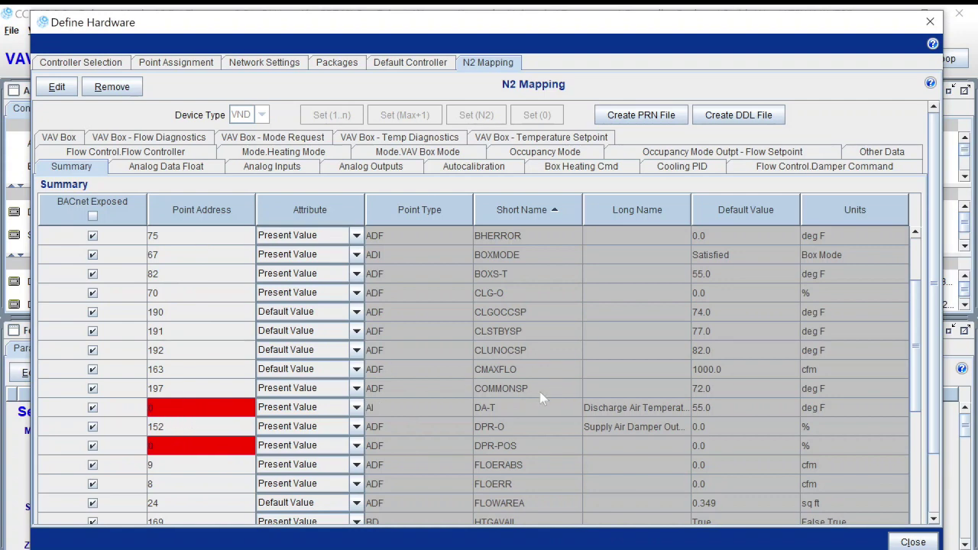
pyautogui.scroll(-1, 269, 451)
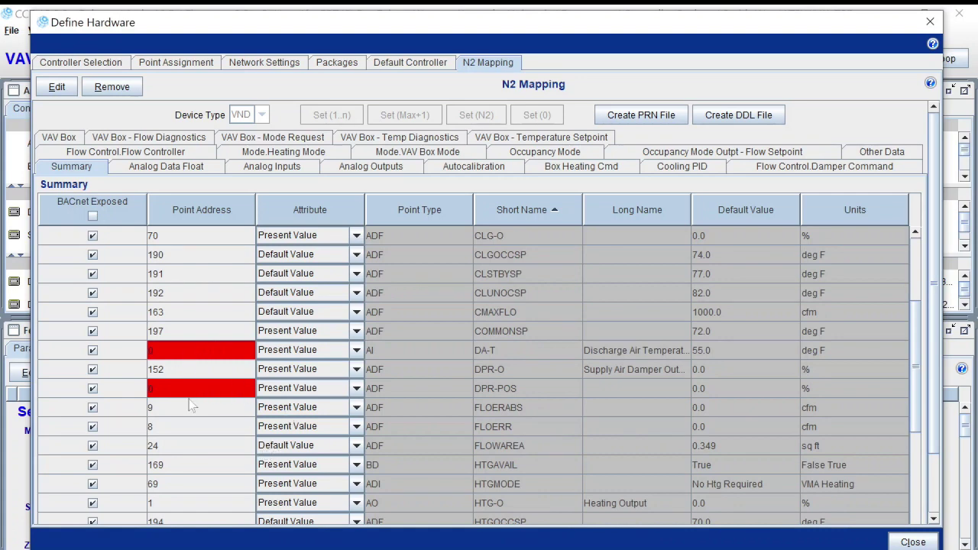
pyautogui.scroll(-7, 211, 388)
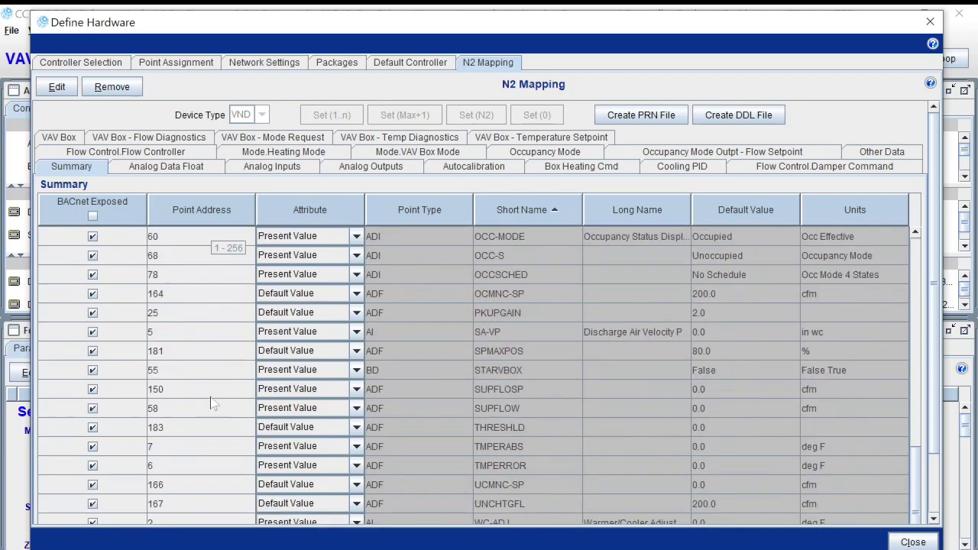
pyautogui.scroll(10, 212, 427)
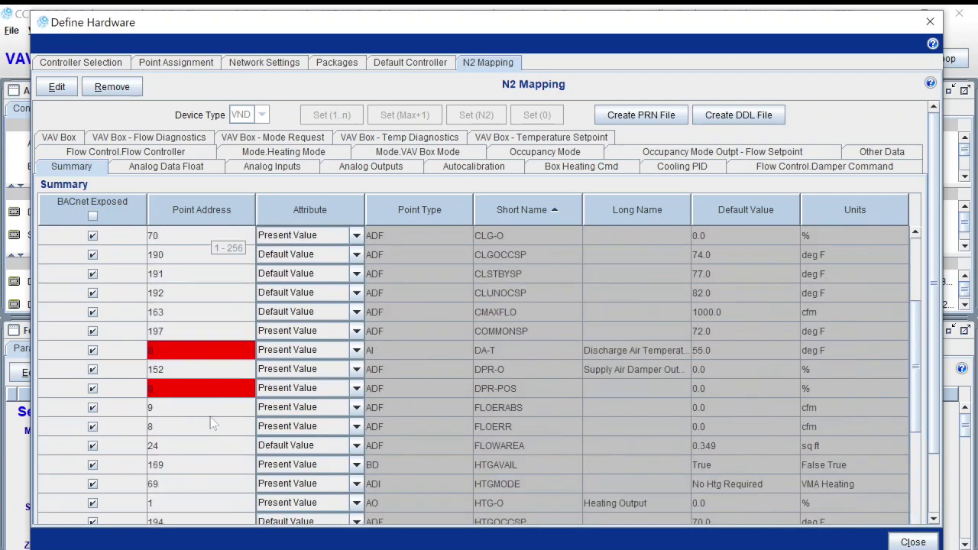
pyautogui.scroll(-6, 214, 412)
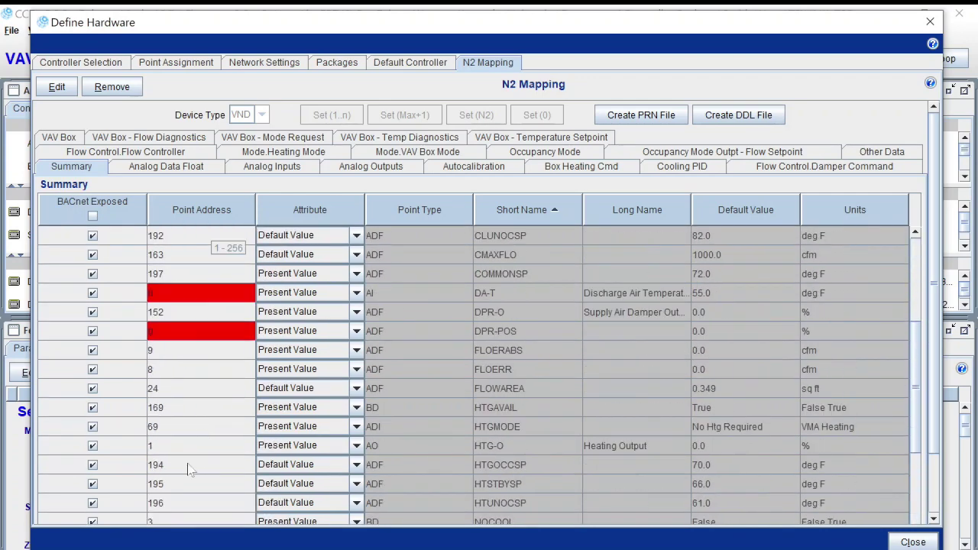
pyautogui.scroll(2, 210, 398)
pyautogui.scroll(1, 212, 403)
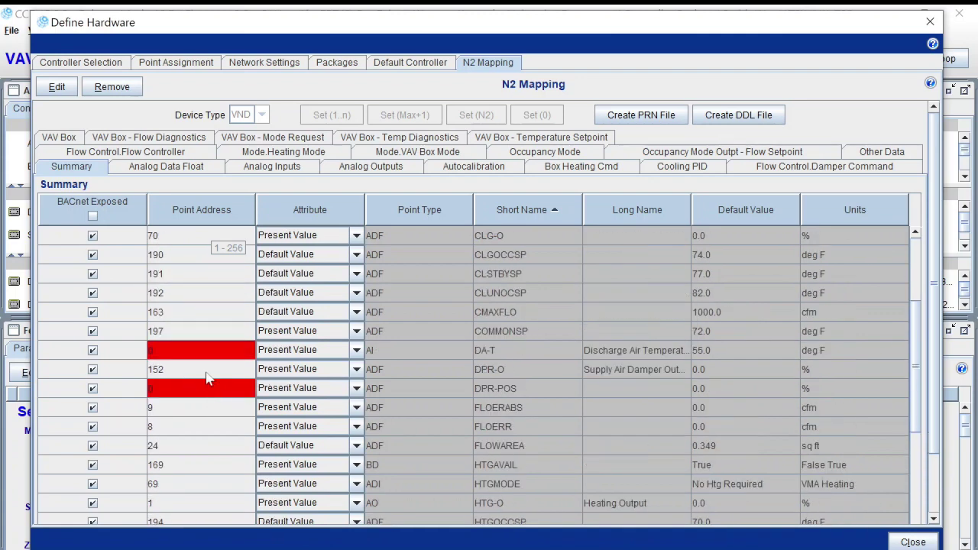
pyautogui.scroll(3, 197, 306)
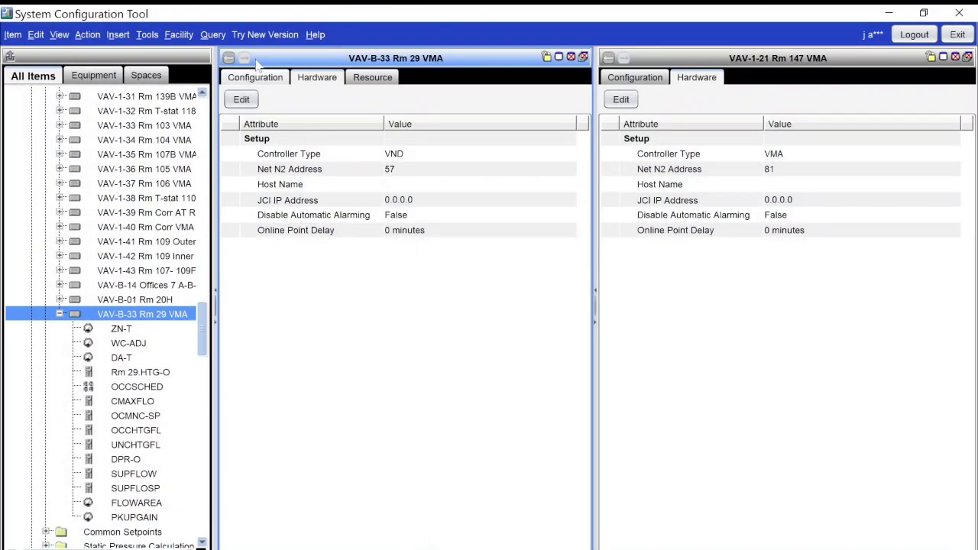
# Switch to System Configuration Tool and display the N2 point address summaries for VAV-B-33 Rm 29 and VAV-1-21 Rm 147.
pyautogui.click(229, 59)
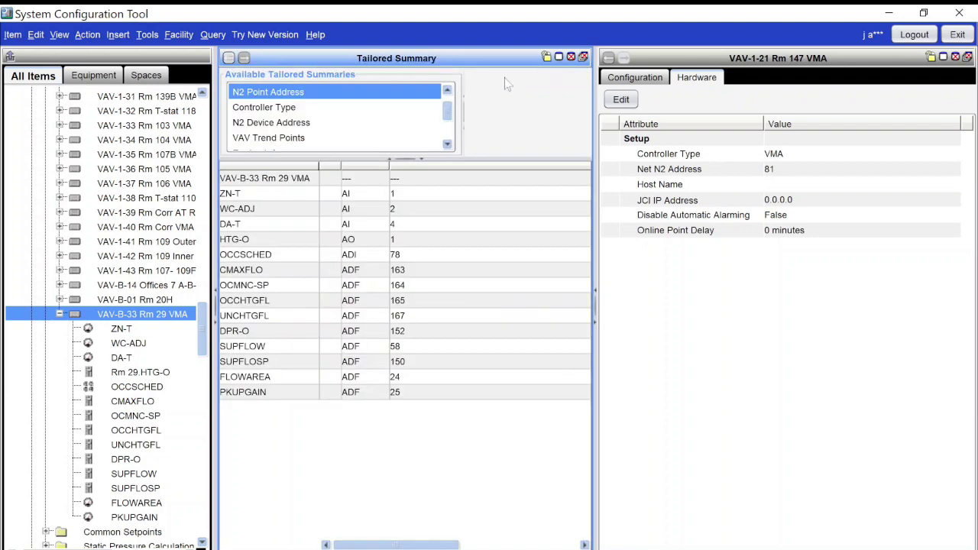
pyautogui.click(609, 58)
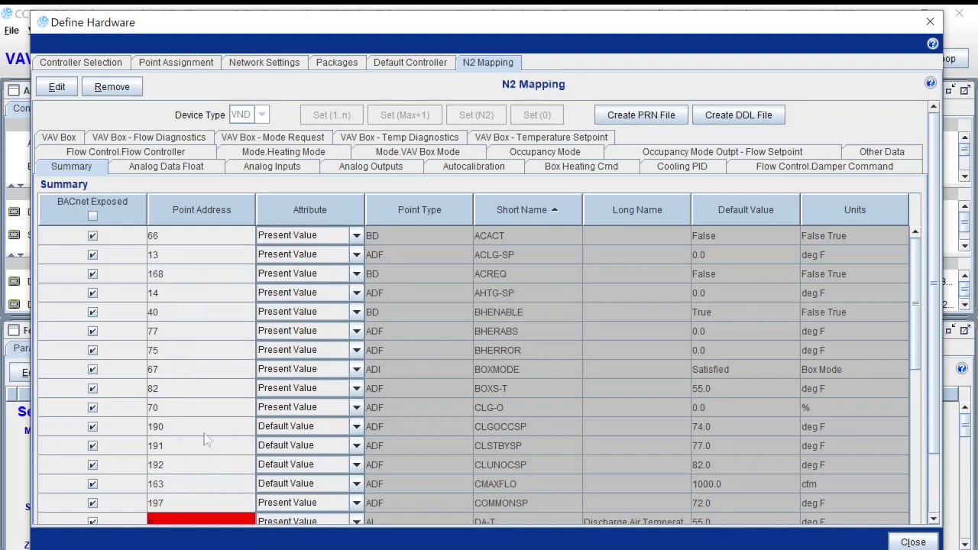
# Switch back to CCT and check the N2 mapping's point addresses and short names against the existing controllers' points.
pyautogui.scroll(-1, 209, 446)
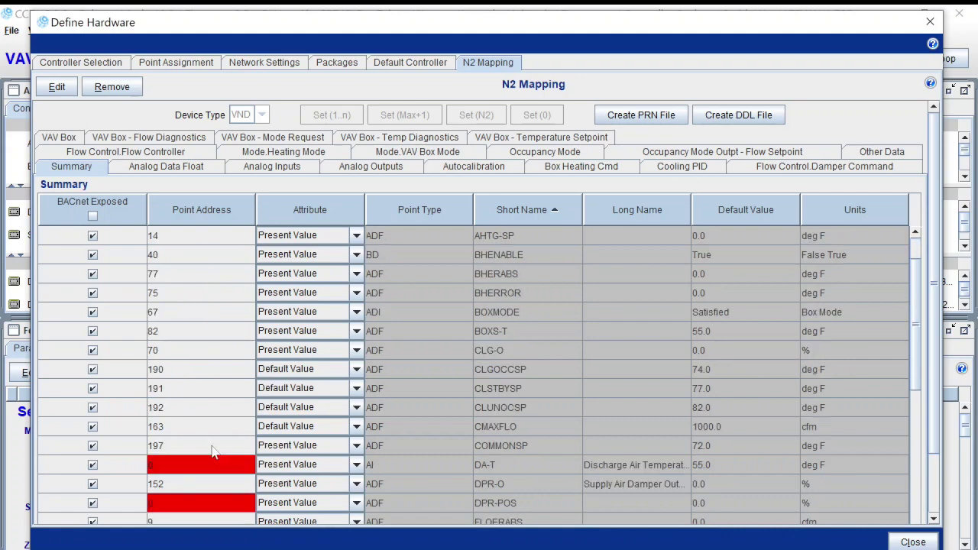
pyautogui.scroll(1, 229, 406)
pyautogui.scroll(-5, 387, 413)
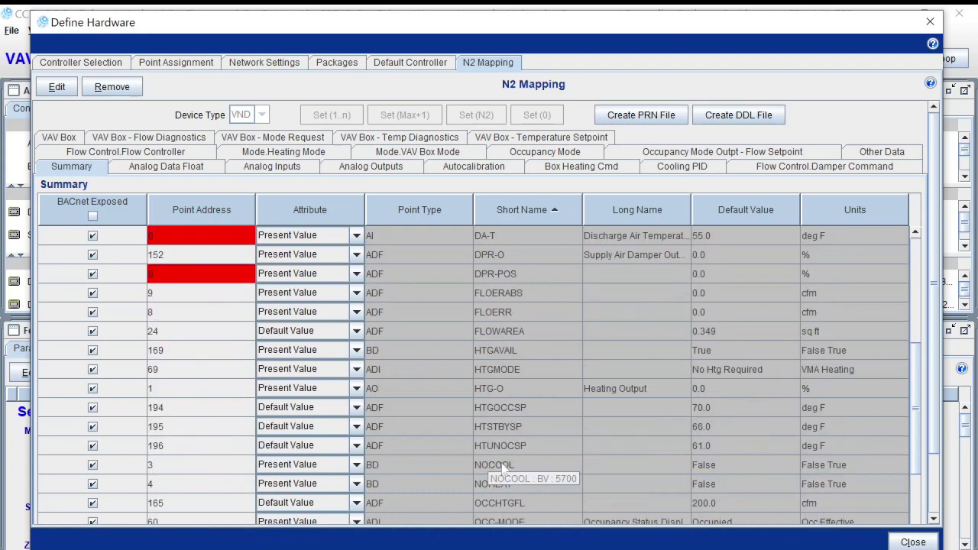
pyautogui.scroll(-5, 503, 470)
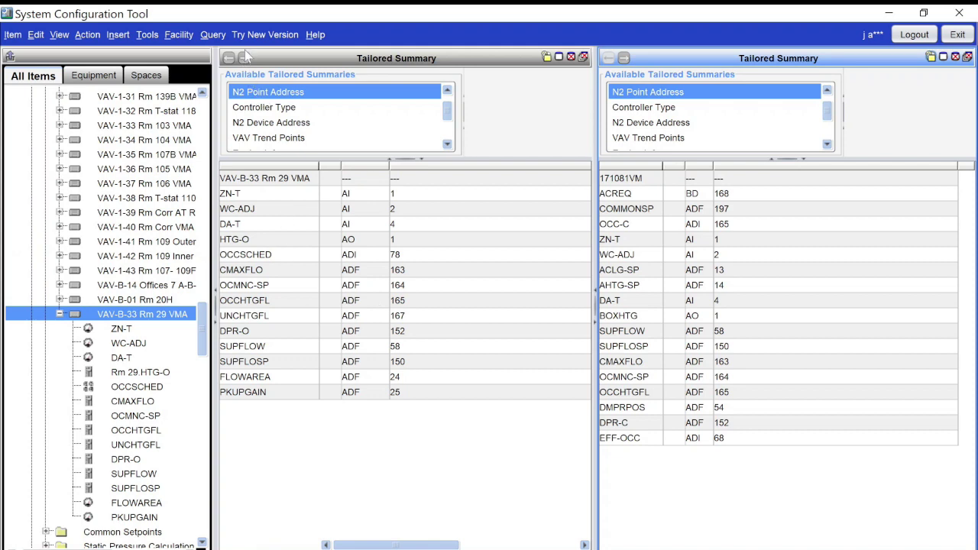
# Switch to System Configuration Tool and return both controllers to their hardware settings to compare their controller types.
pyautogui.click(244, 58)
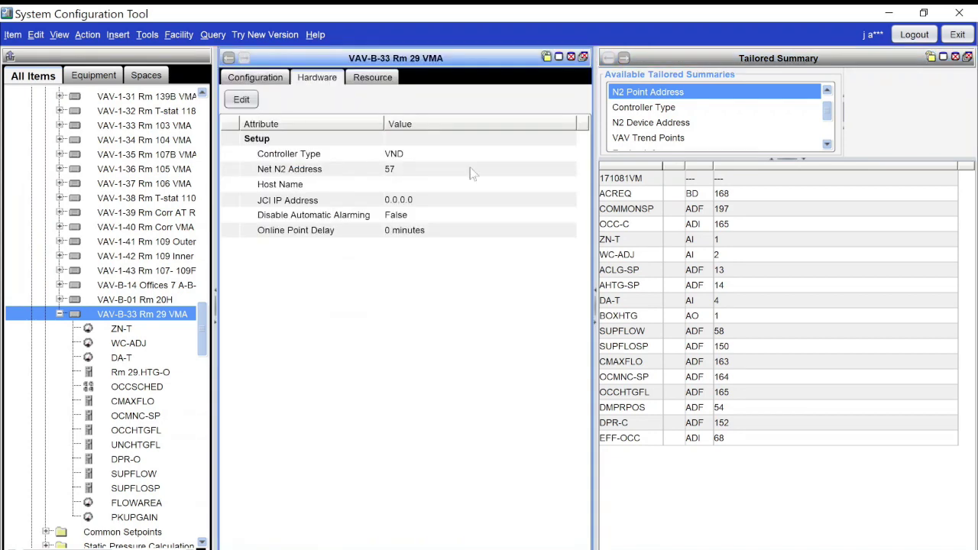
pyautogui.click(624, 59)
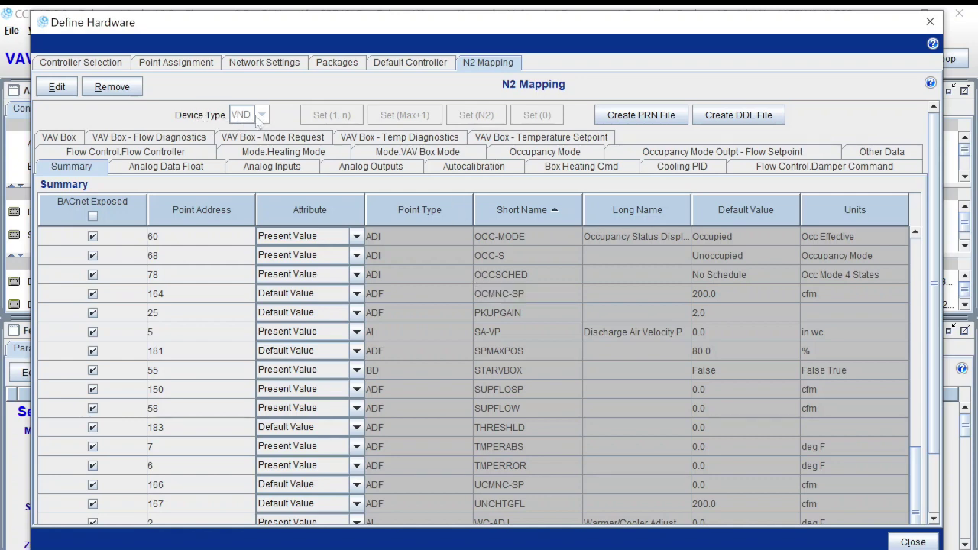
# Switch to CCT, put the N2 mapping into edit mode and view the available device types, keeping VND.
pyautogui.click(63, 89)
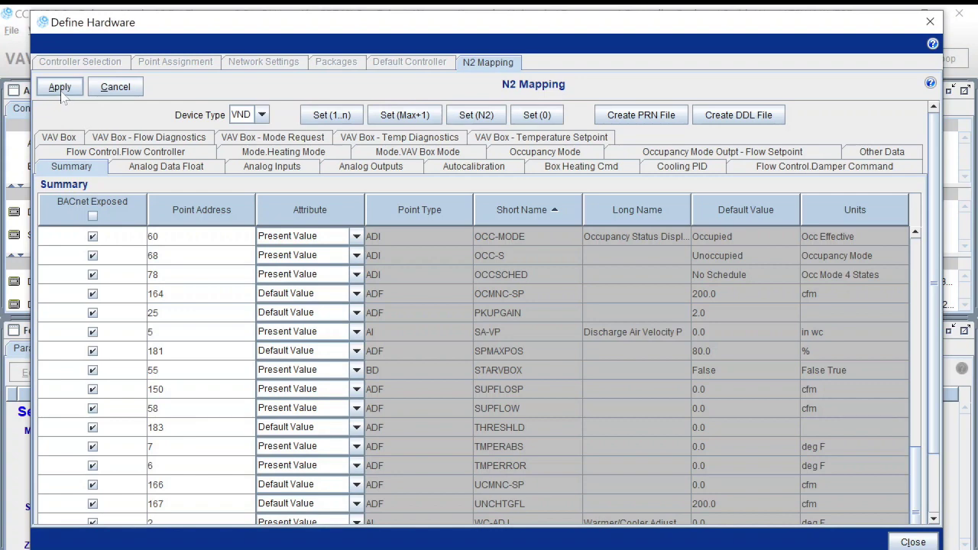
pyautogui.click(262, 115)
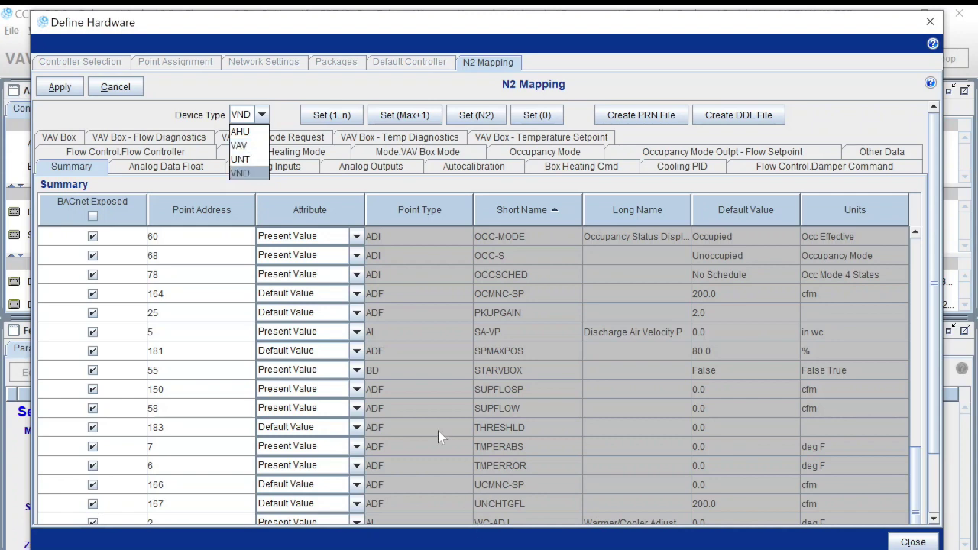
pyautogui.click(115, 119)
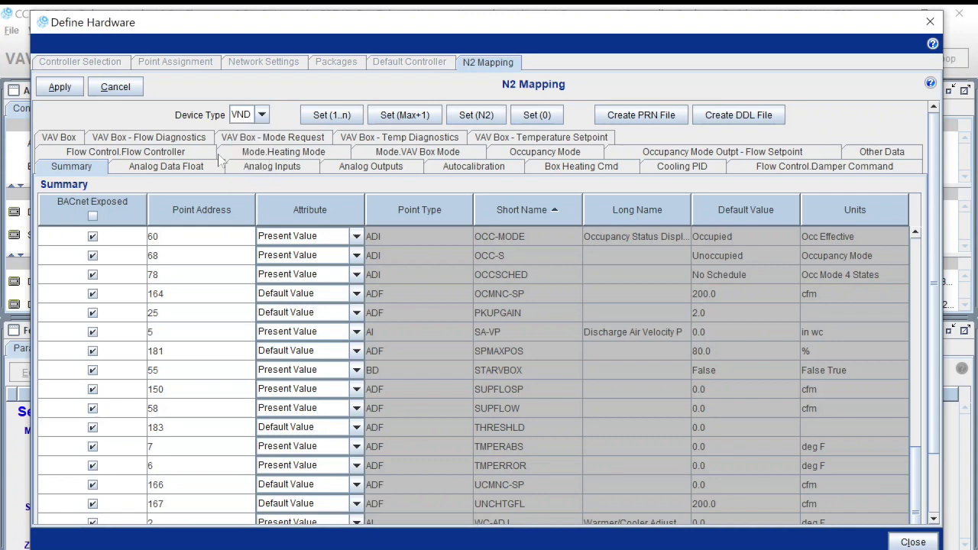
pyautogui.click(260, 115)
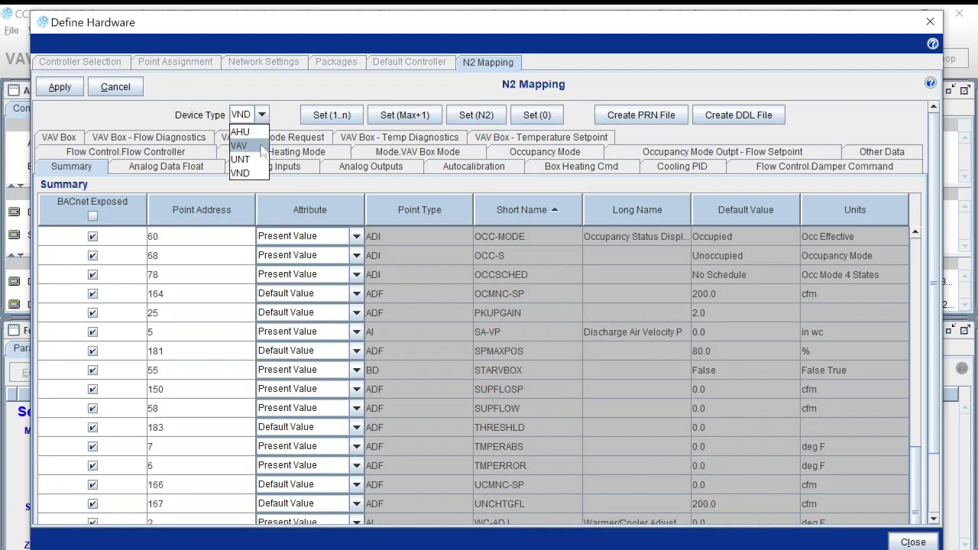
pyautogui.click(131, 126)
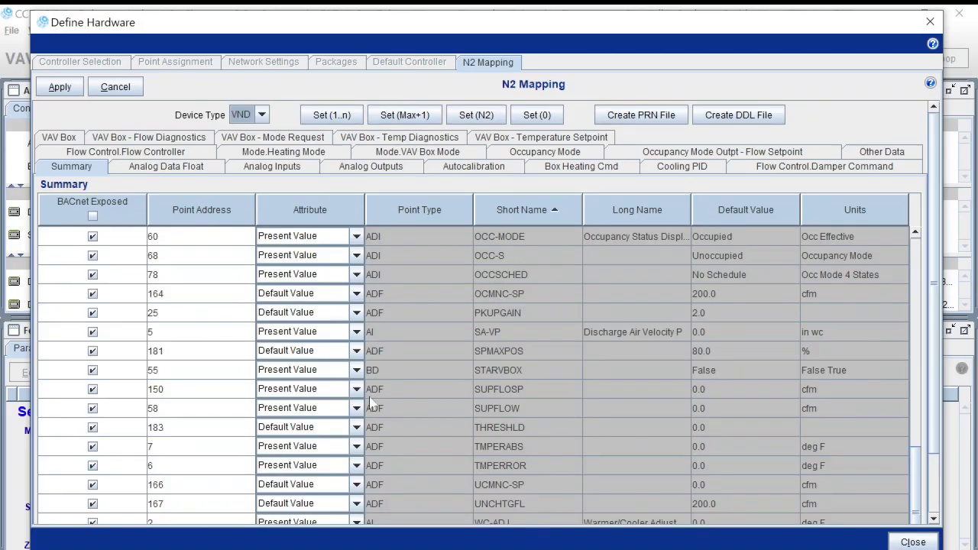
# Recheck the device types with VND kept, cancel the N2 mapping edit and look through the summary's point addresses.
pyautogui.click(262, 115)
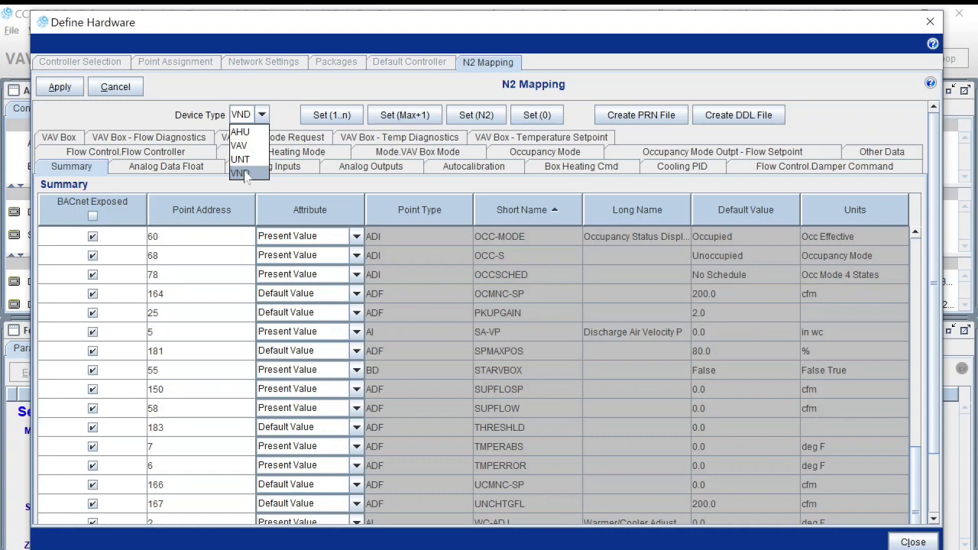
pyautogui.click(243, 173)
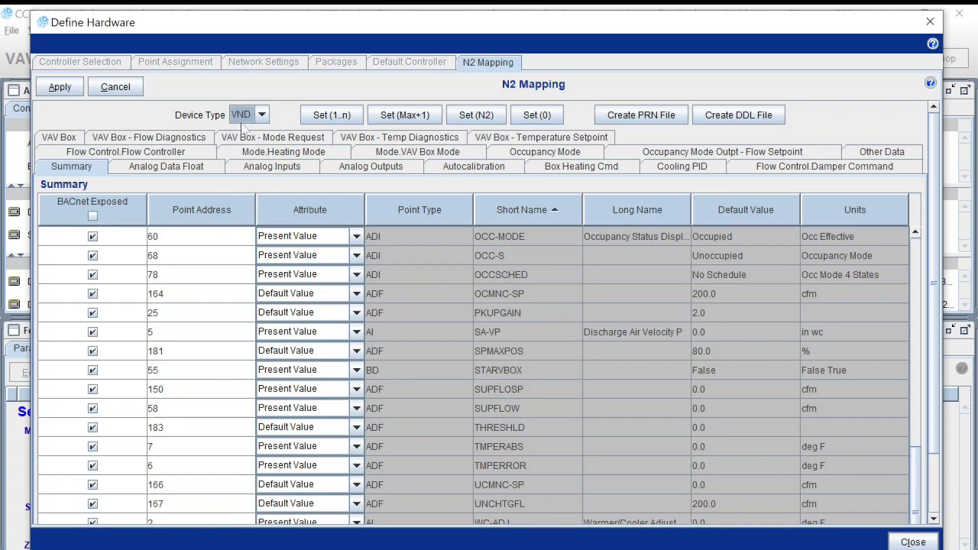
pyautogui.click(132, 90)
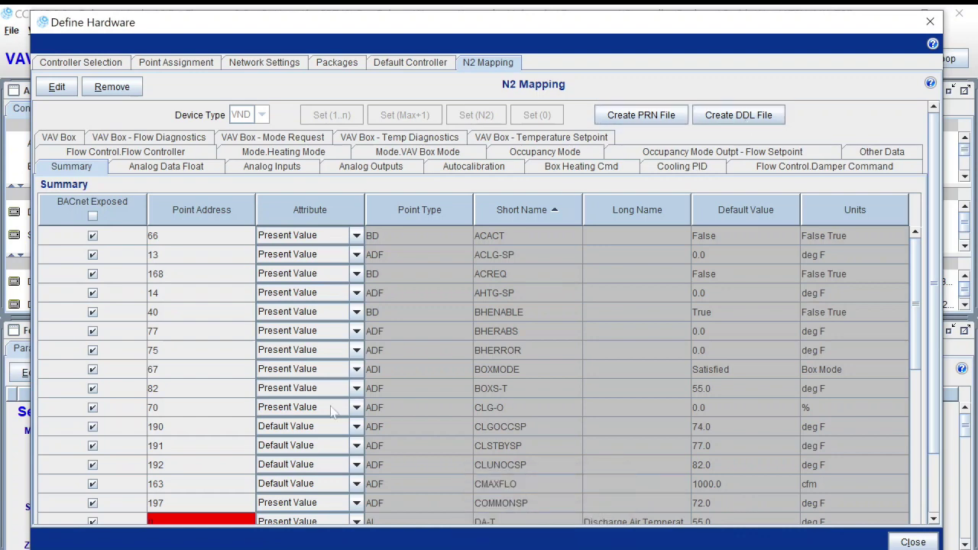
pyautogui.scroll(-3, 332, 411)
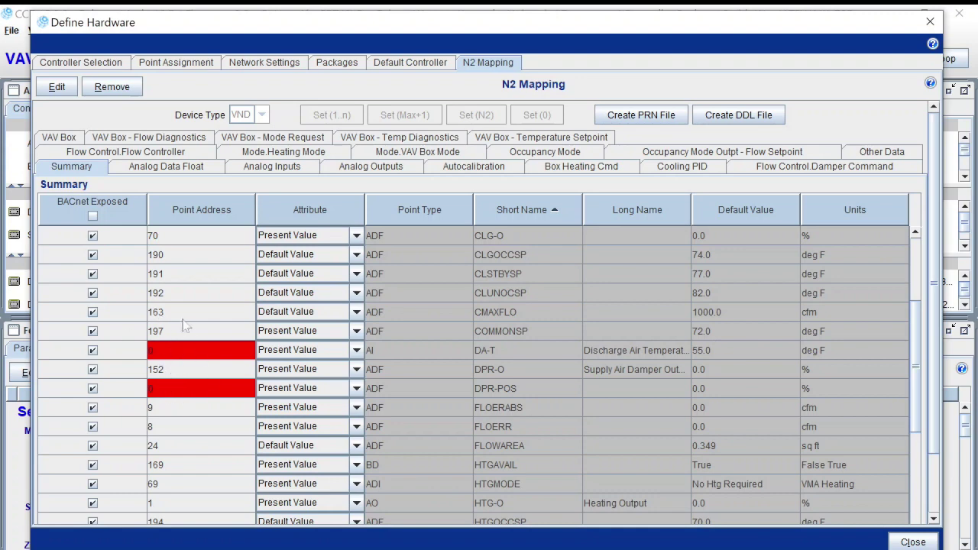
pyautogui.scroll(-4, 201, 386)
pyautogui.scroll(-3, 201, 386)
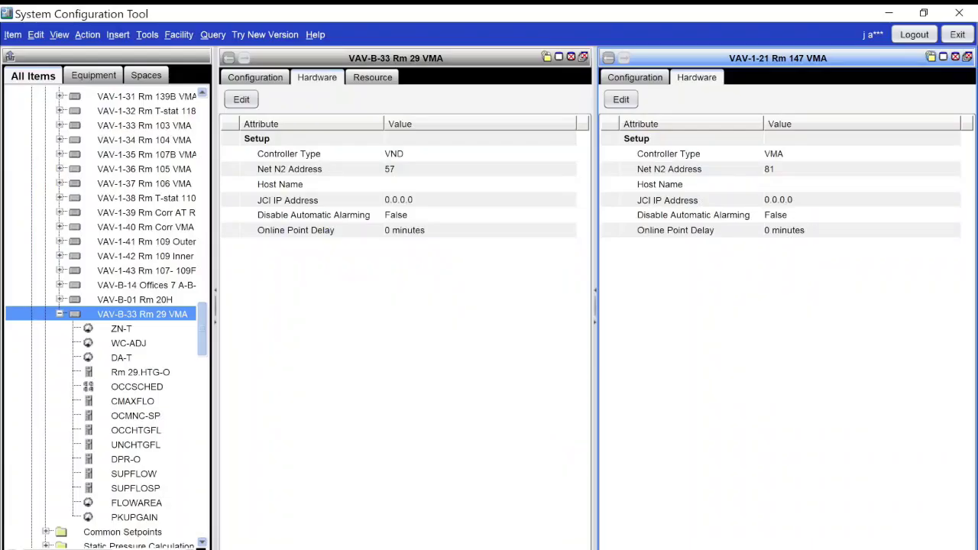
# Switch to System Configuration Tool, view VAV-B-33 Rm 29's controller type options, cancel the hardware edit and show its resource file.
pyautogui.click(243, 99)
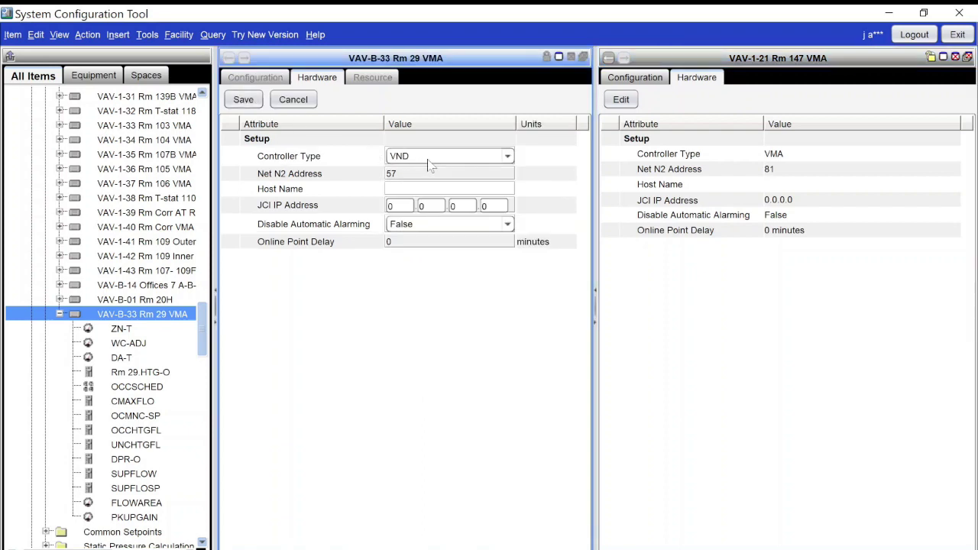
pyautogui.click(428, 159)
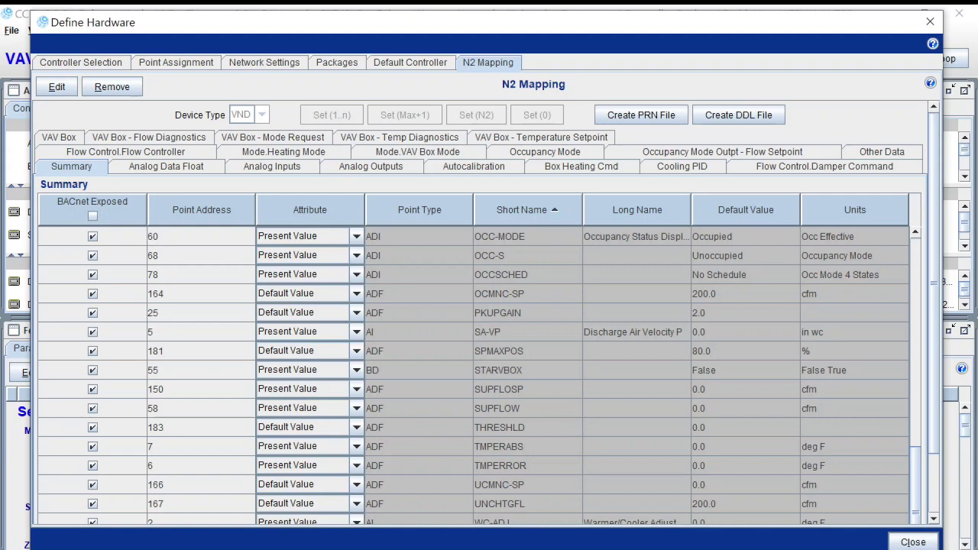
pyautogui.moveTo(544, 549)
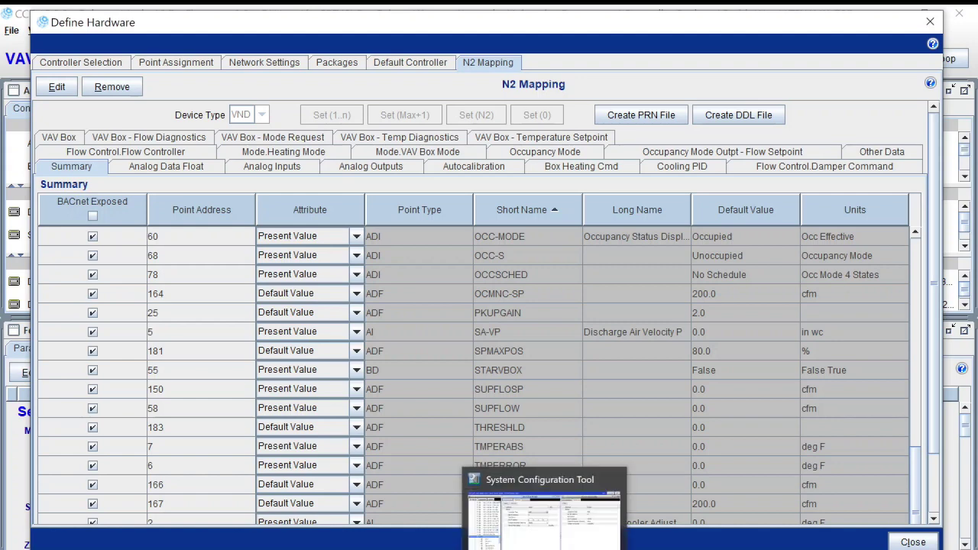
pyautogui.click(544, 520)
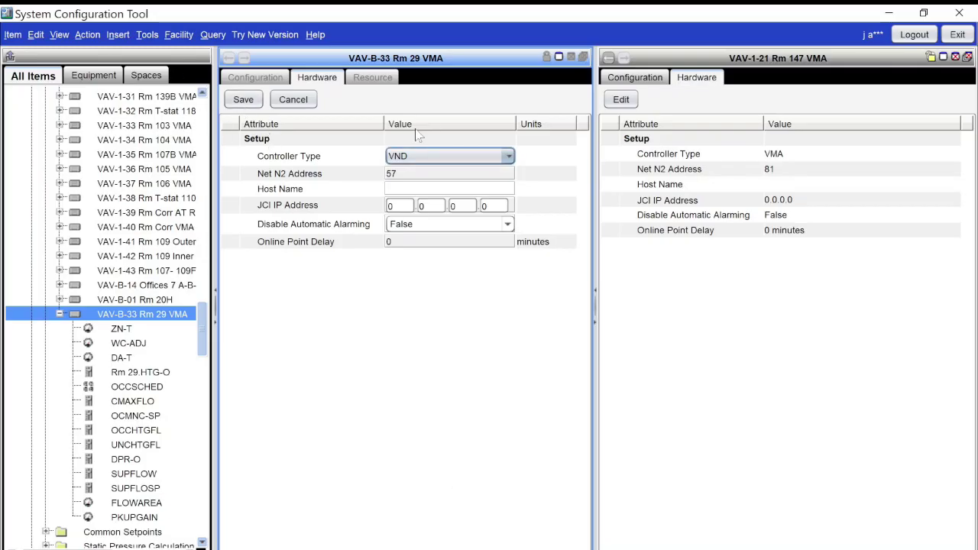
pyautogui.click(305, 104)
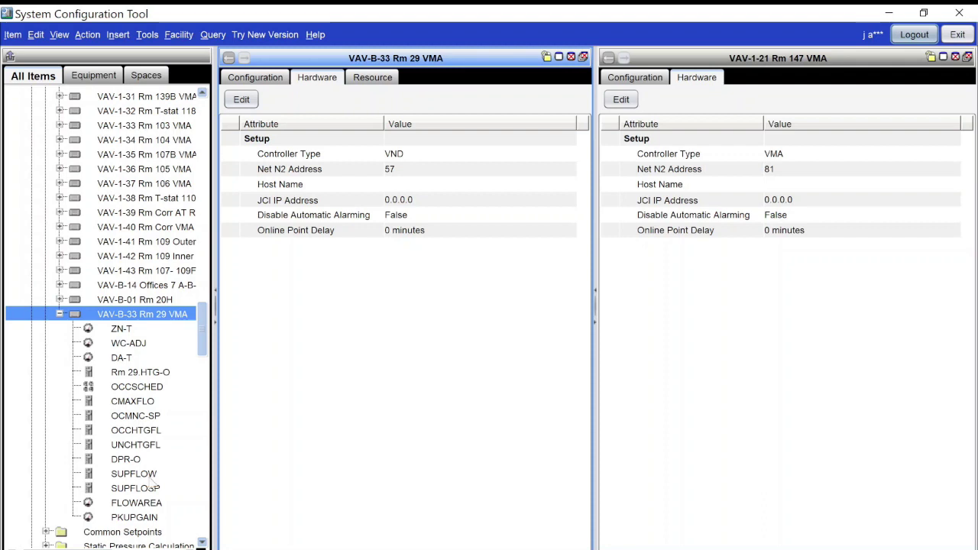
pyautogui.click(375, 80)
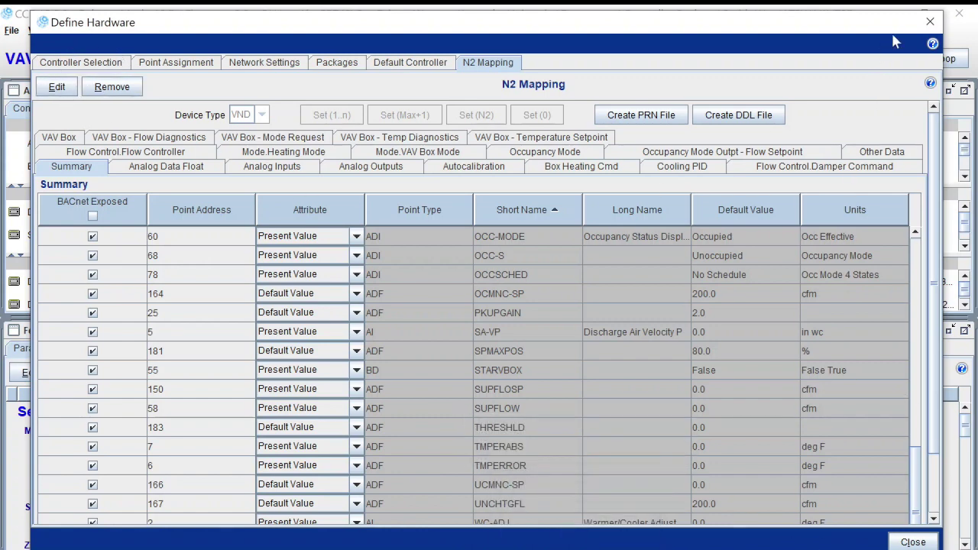
# Close Define Hardware in CCT, switch to System Configuration Tool and display VAV-B-33 Rm 29's OCCSCHED point.
pyautogui.click(929, 21)
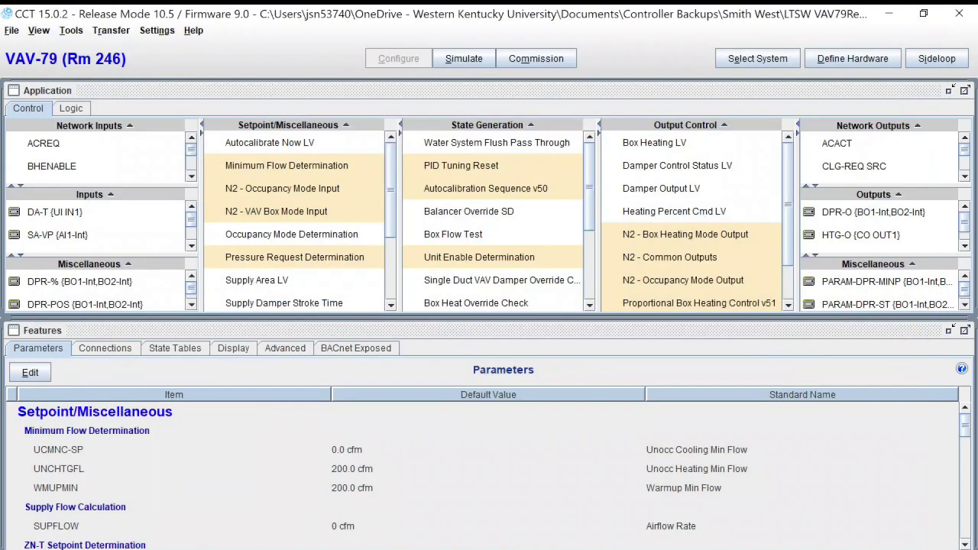
pyautogui.moveTo(544, 549)
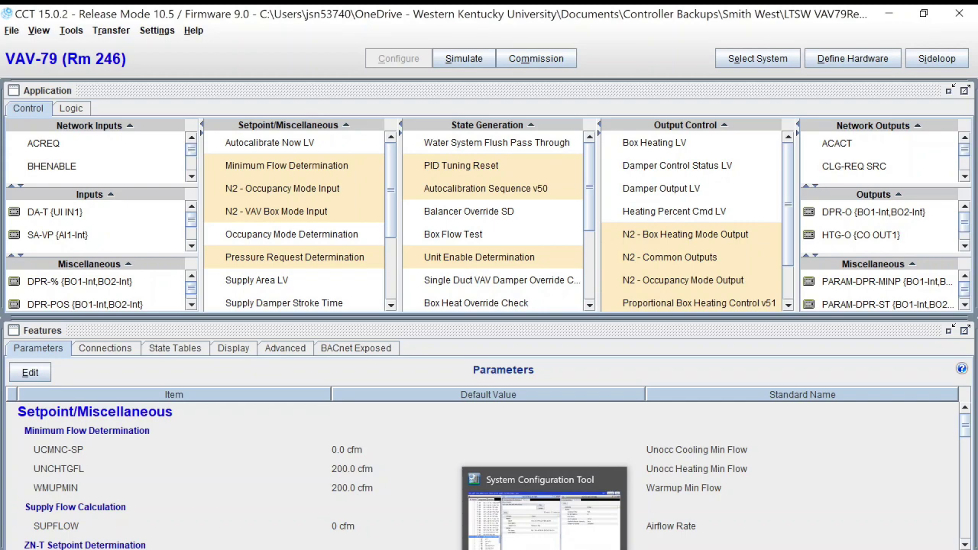
pyautogui.click(544, 516)
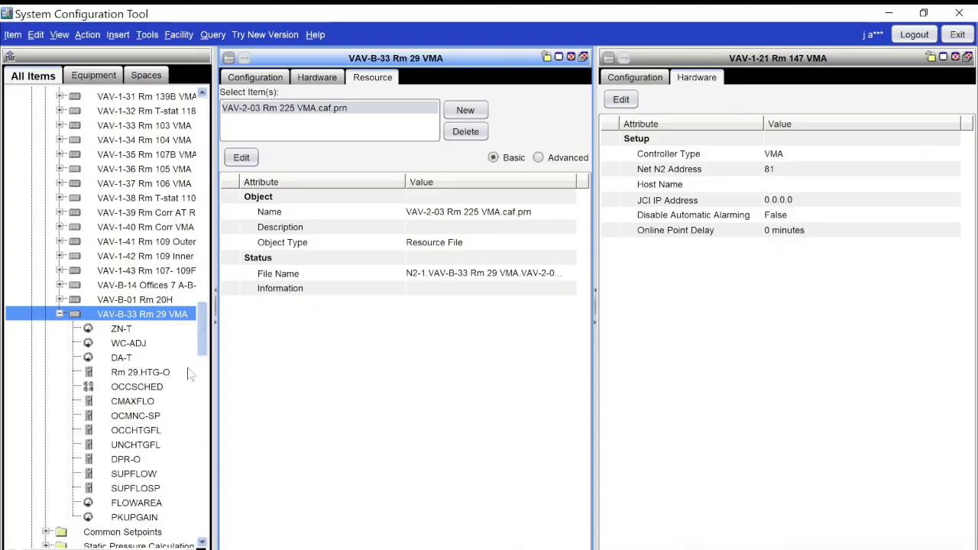
pyautogui.click(153, 392)
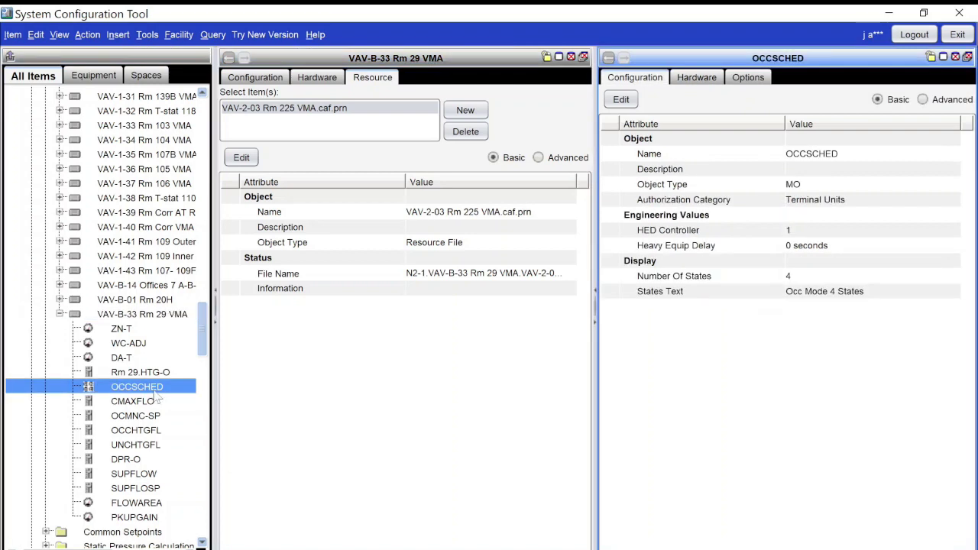
# Widen the item tree and display VAV-1-21 Rm 147's OCC-C point beside OCCSCHED for comparison.
pyautogui.scroll(-4, 170, 451)
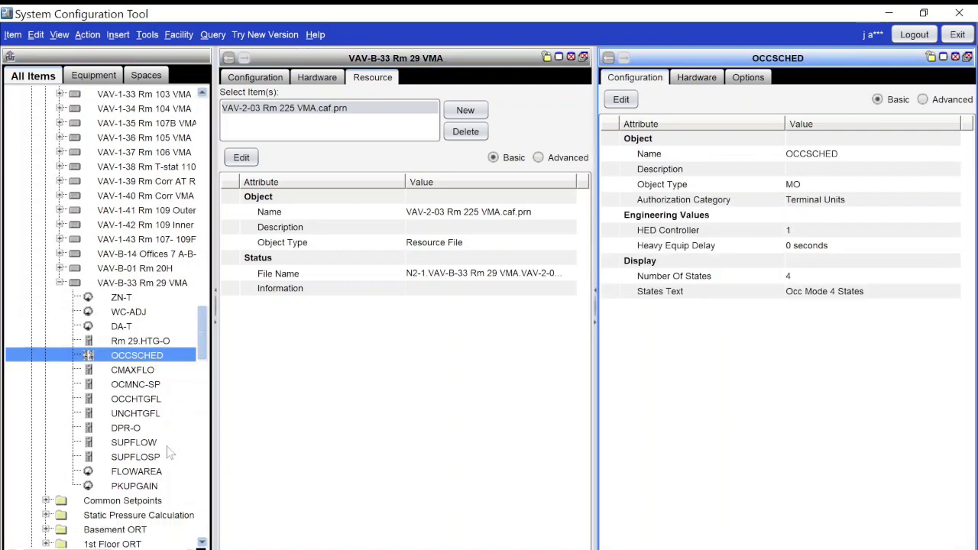
pyautogui.scroll(18, 170, 454)
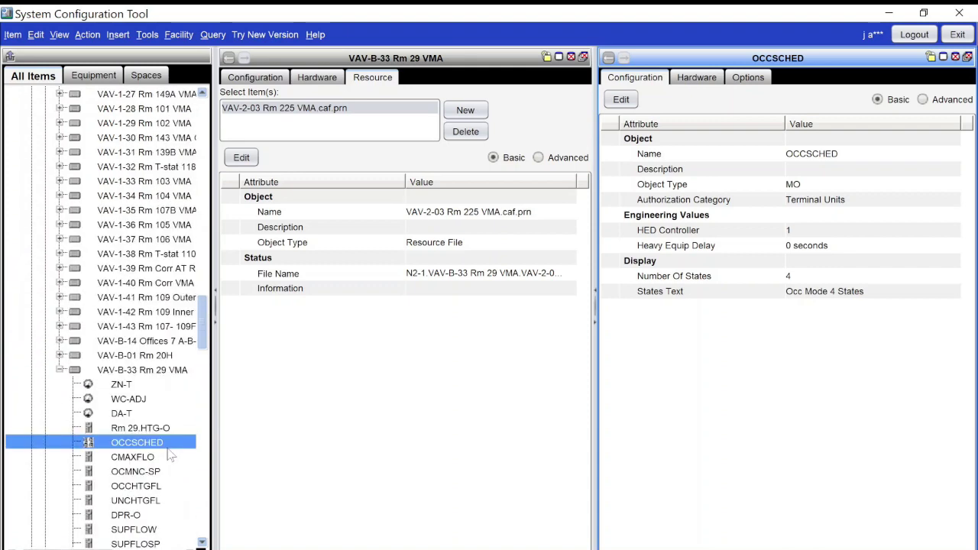
pyautogui.scroll(6, 170, 454)
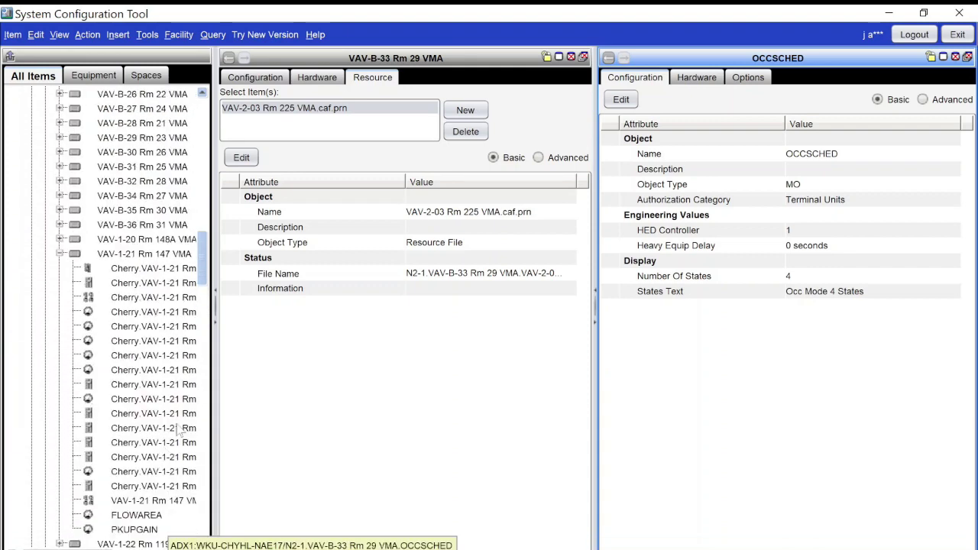
pyautogui.moveTo(216, 312); pyautogui.dragTo(331, 324)
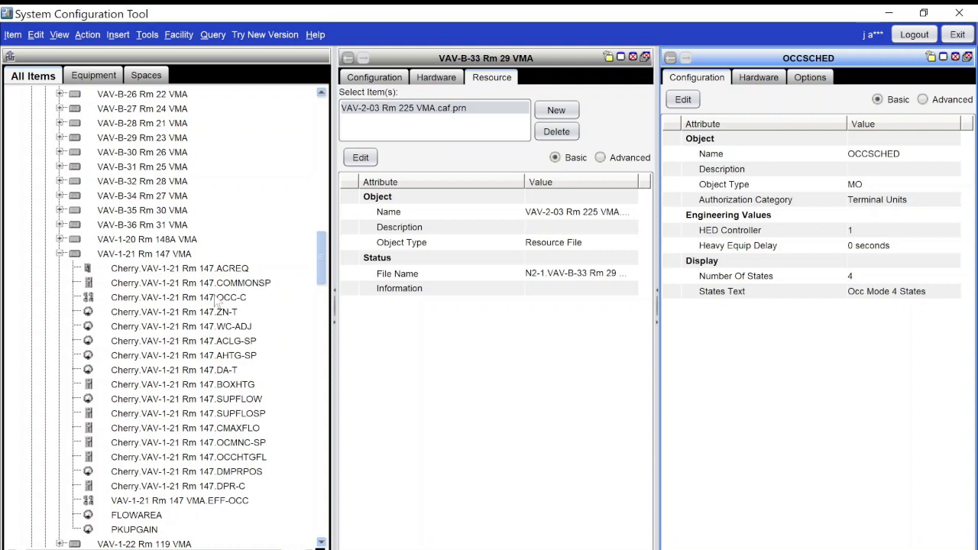
pyautogui.moveTo(200, 302); pyautogui.dragTo(457, 330)
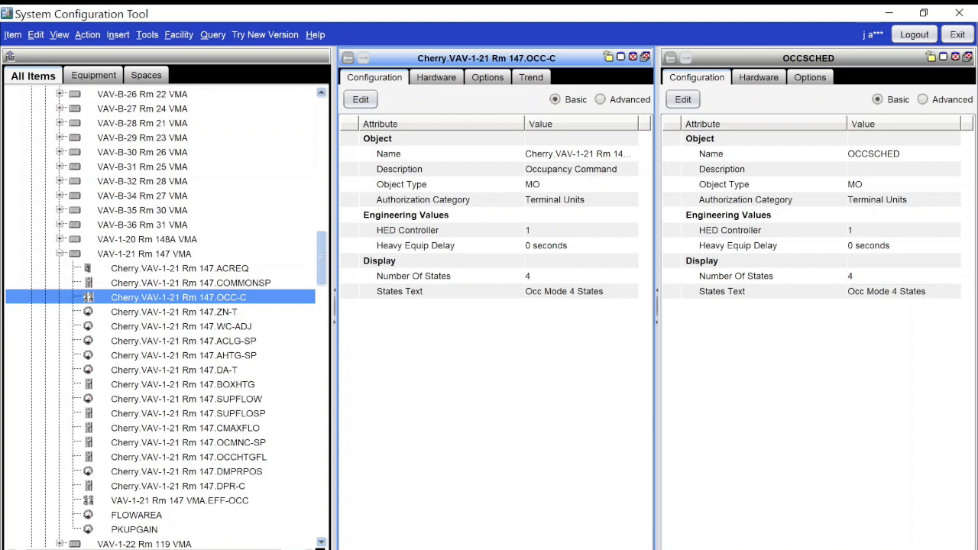
# Switch to CCT and open LTSW VAV79Rev1.caf from the Smith West folder, discarding the current application's changes.
pyautogui.hotkey('alt', 'Tab')
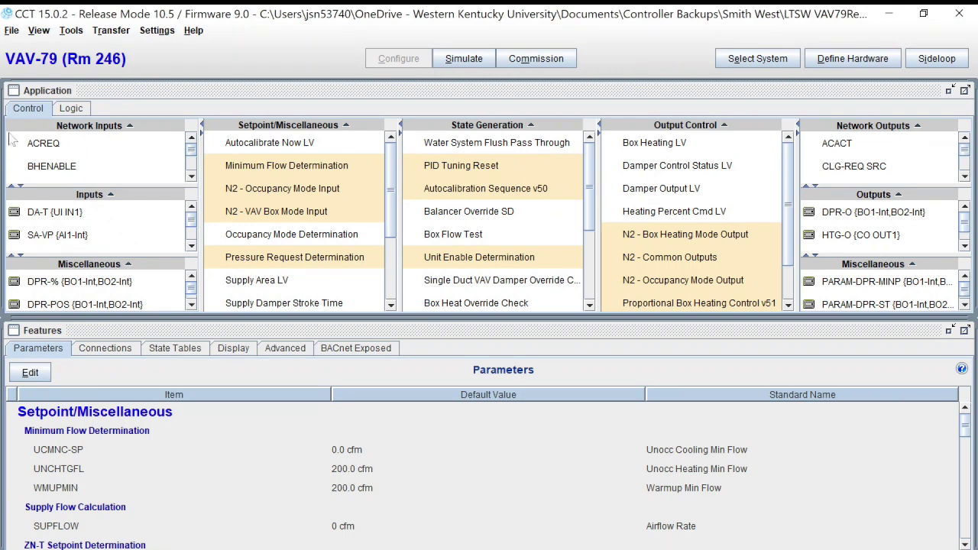
pyautogui.click(12, 31)
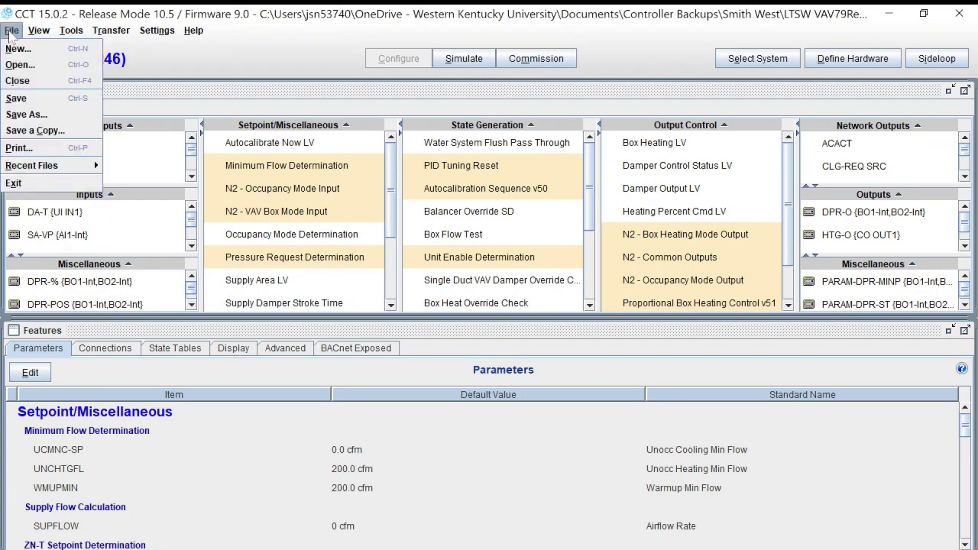
pyautogui.click(19, 66)
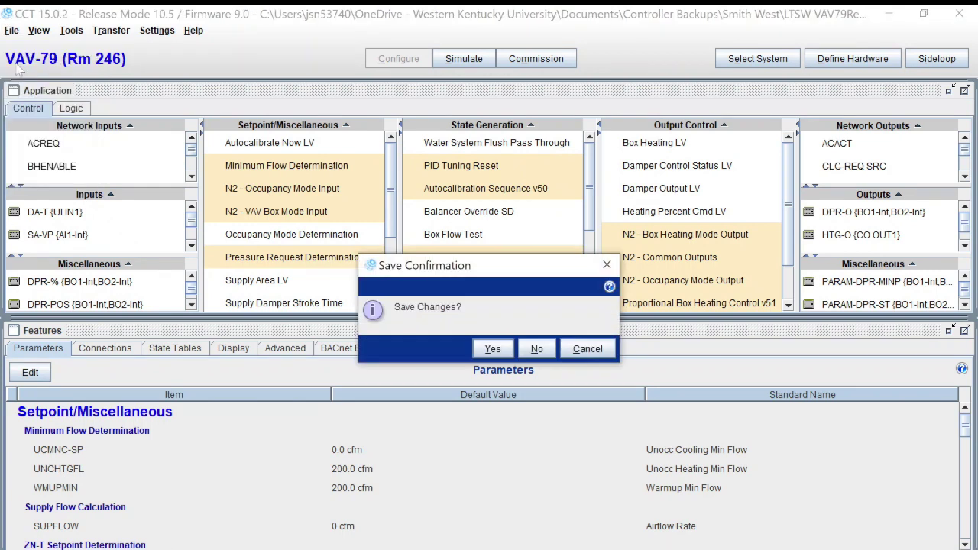
pyautogui.click(536, 349)
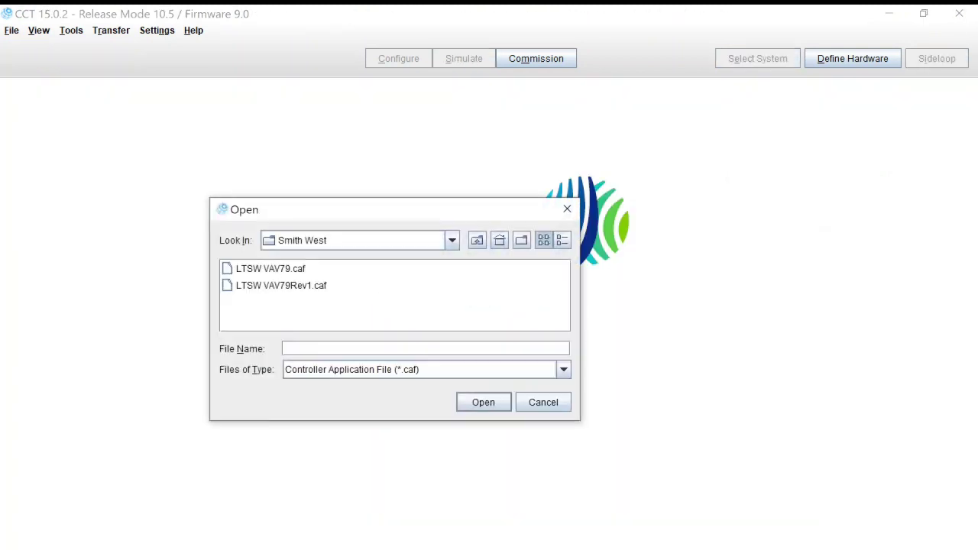
pyautogui.click(278, 289)
pyautogui.click(483, 402)
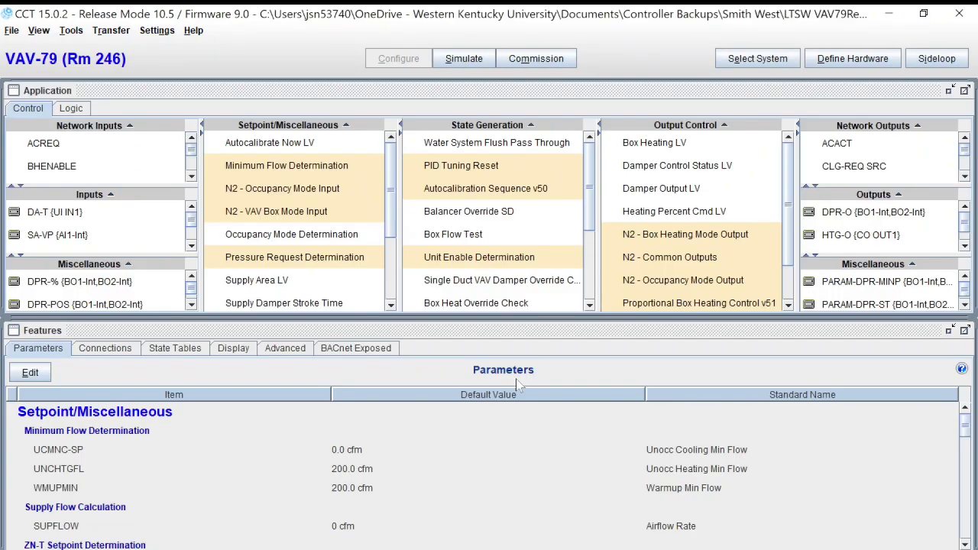
# Open the N2 mapping in Define Hardware and examine the device type, point addresses and short names in its summary.
pyautogui.click(839, 62)
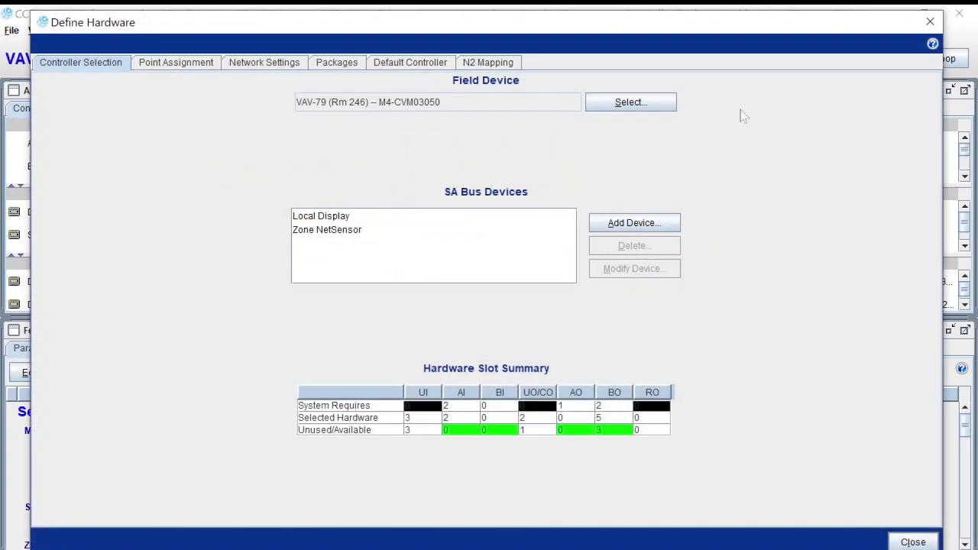
pyautogui.click(487, 65)
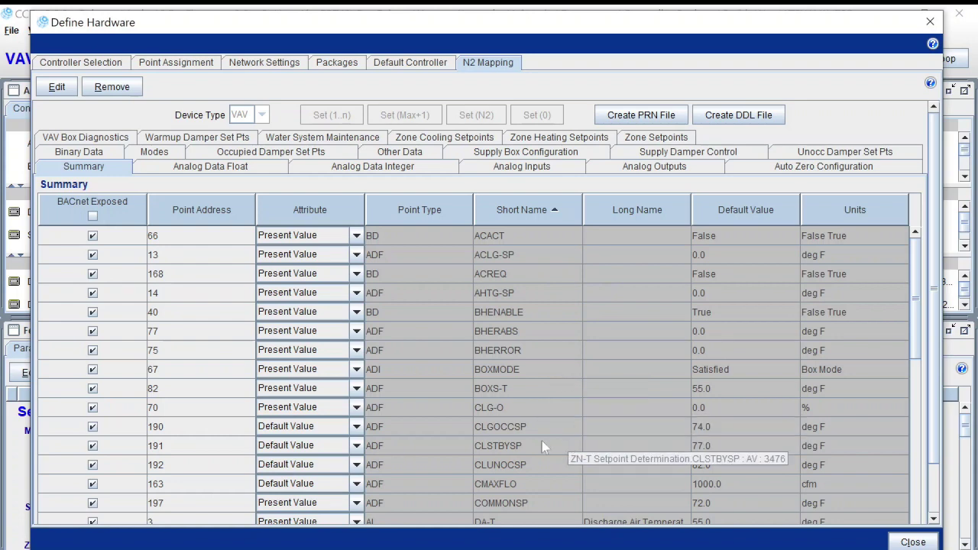
pyautogui.scroll(-5, 615, 421)
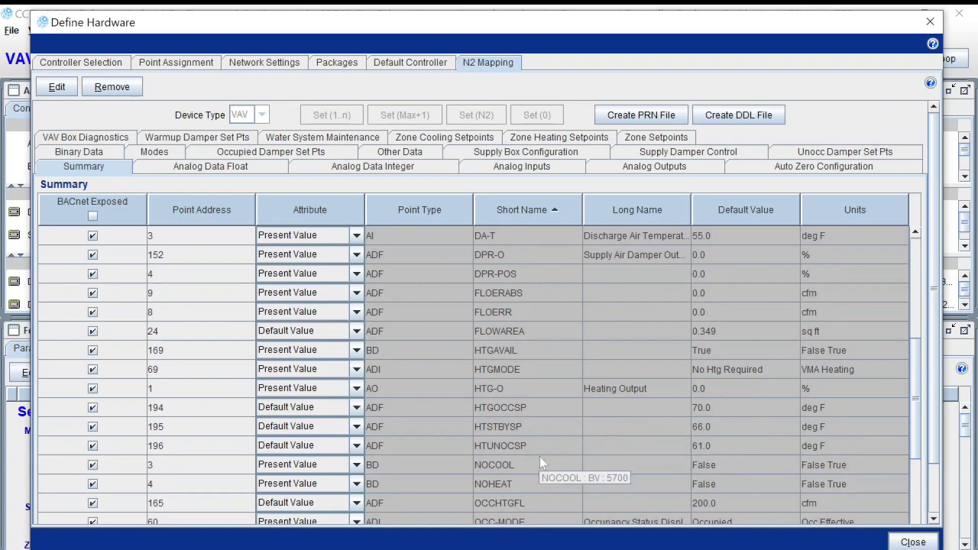
pyautogui.scroll(-4, 543, 469)
pyautogui.scroll(-1, 542, 469)
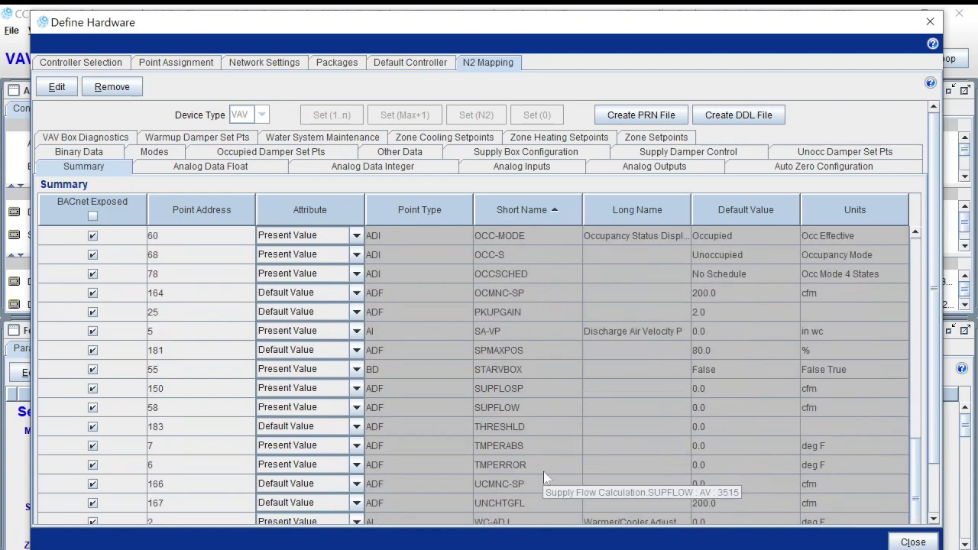
pyautogui.scroll(1, 526, 474)
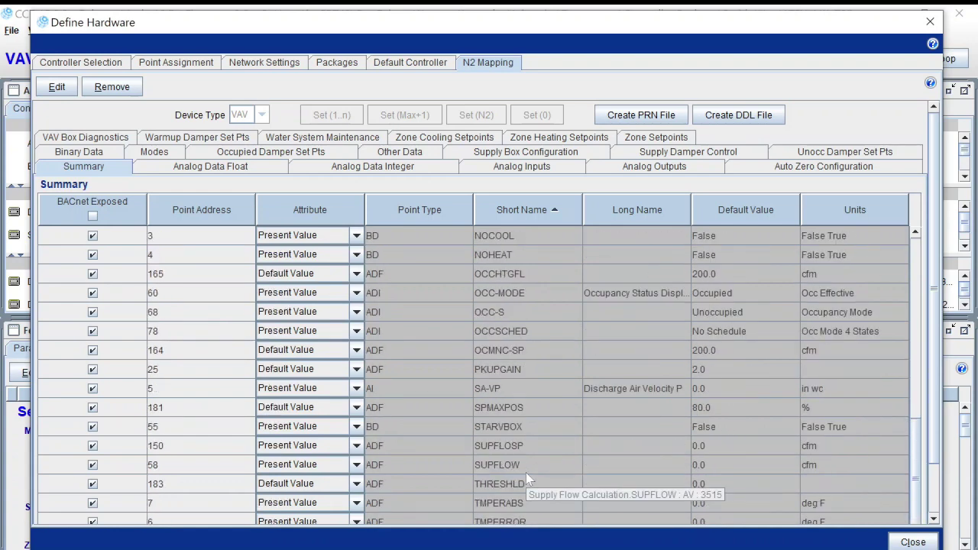
pyautogui.scroll(-1, 544, 444)
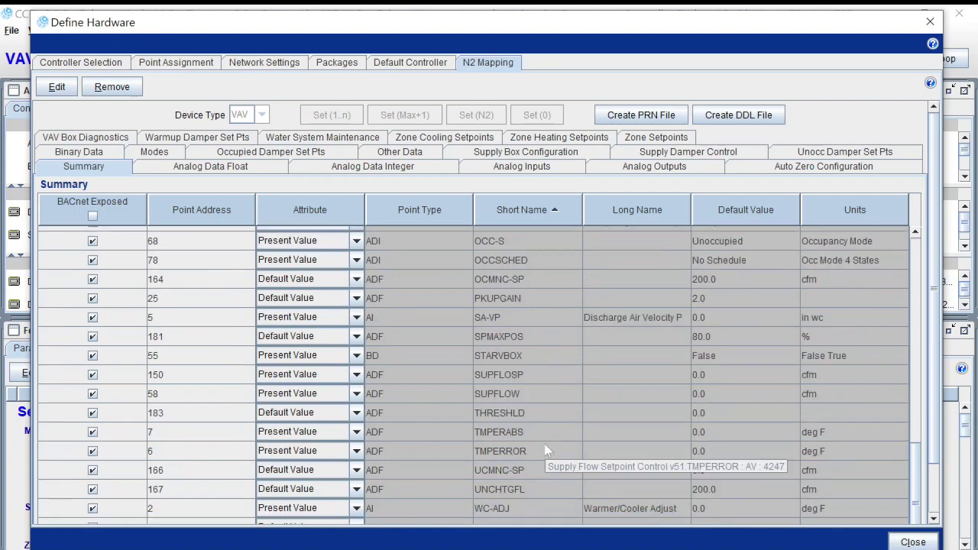
pyautogui.scroll(1, 539, 428)
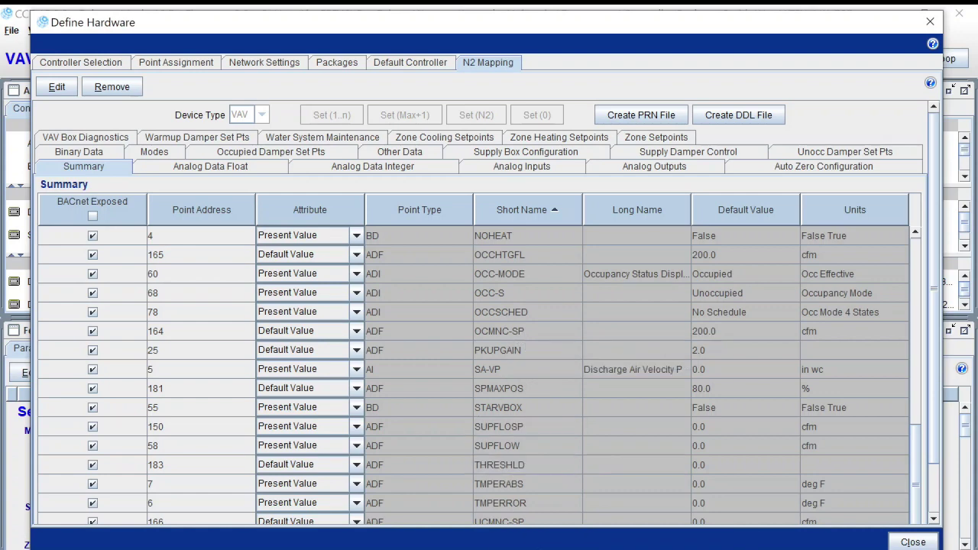
# Switch to System Configuration Tool, display OCC-C's network point type and address, and select the VAV-1-21 Rm 147 VMA controller.
pyautogui.hotkey('alt', 'Tab')
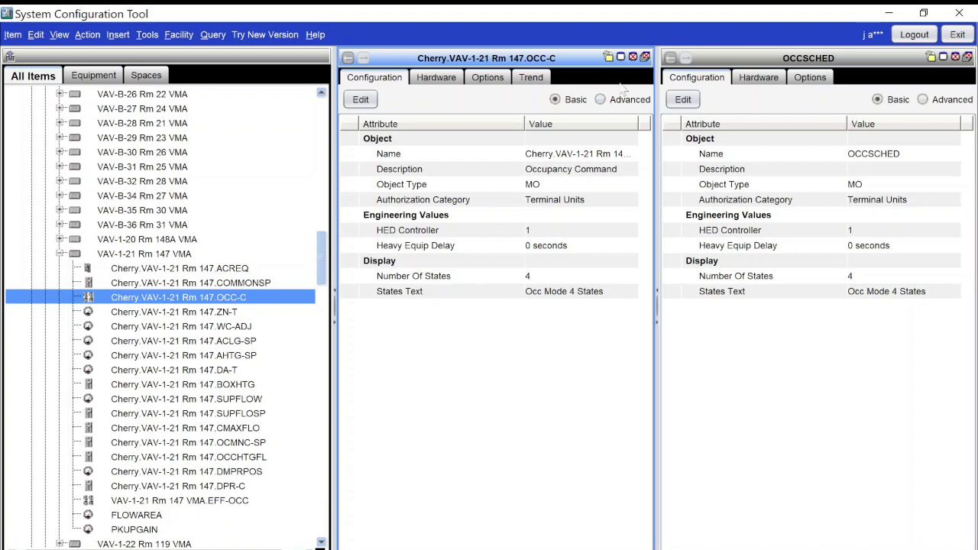
pyautogui.click(430, 78)
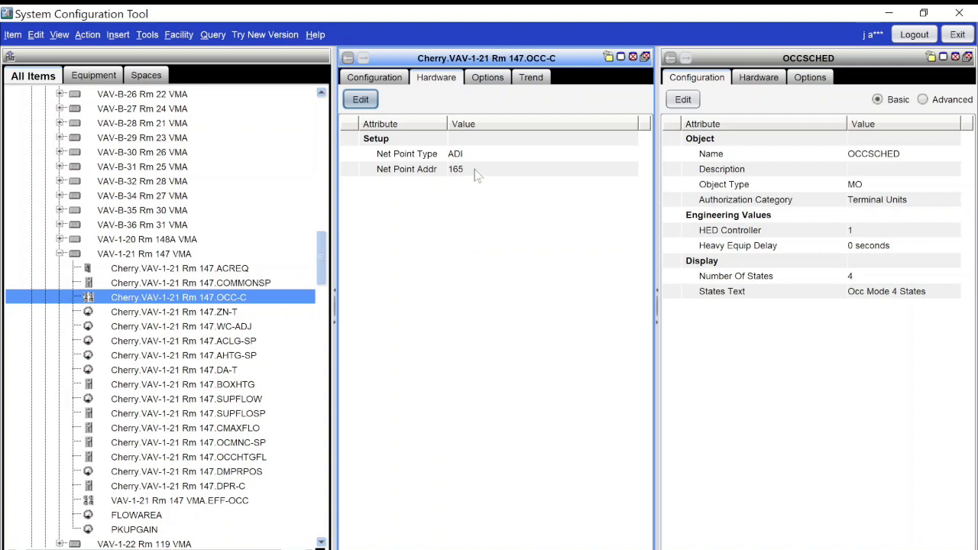
pyautogui.click(133, 256)
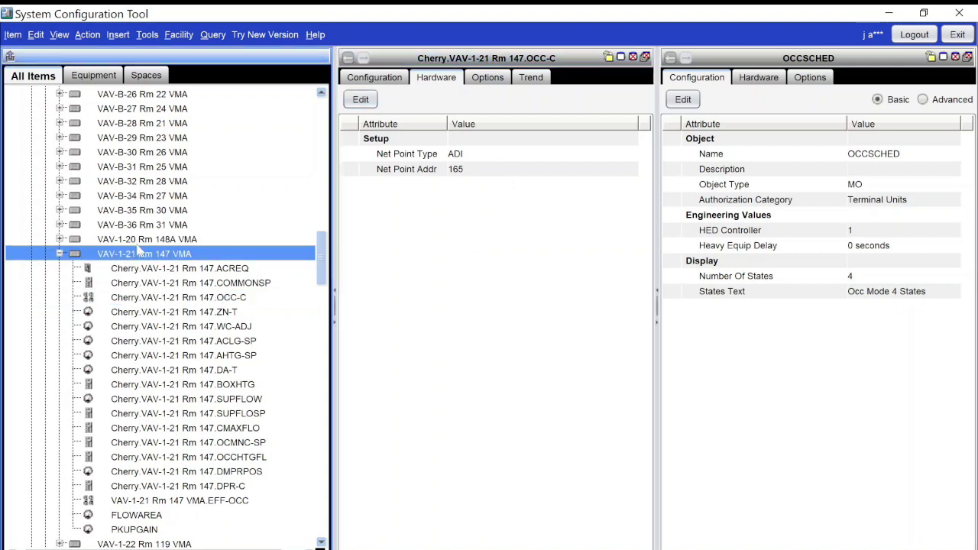
# Begin inserting a field point under the VAV-1-21 Rm 147 VMA controller, defined as MO, and proceed to its data source settings.
pyautogui.click(116, 36)
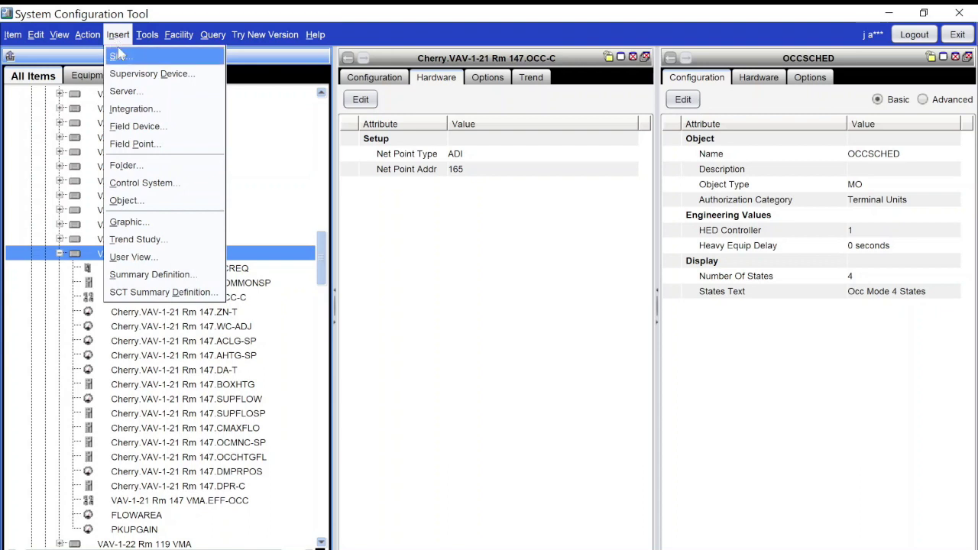
pyautogui.click(143, 145)
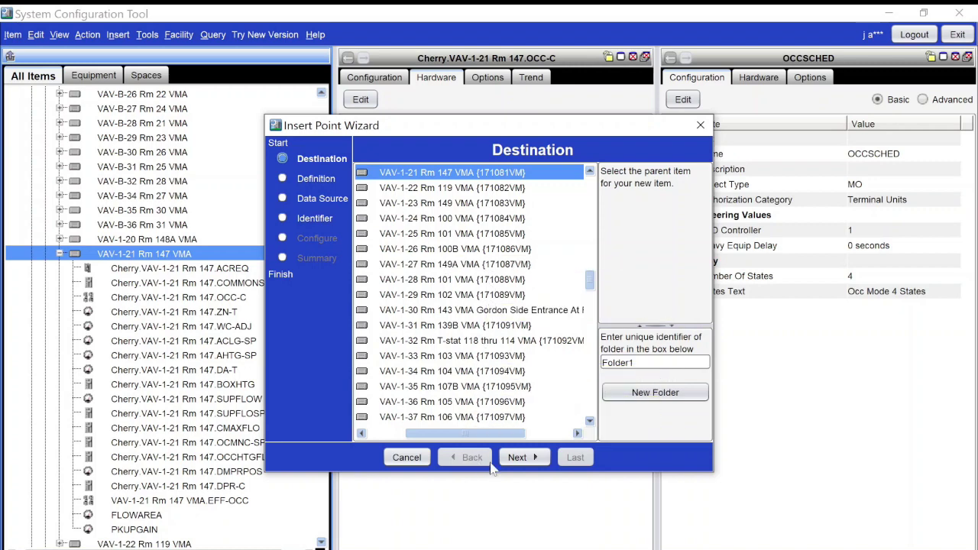
pyautogui.click(521, 463)
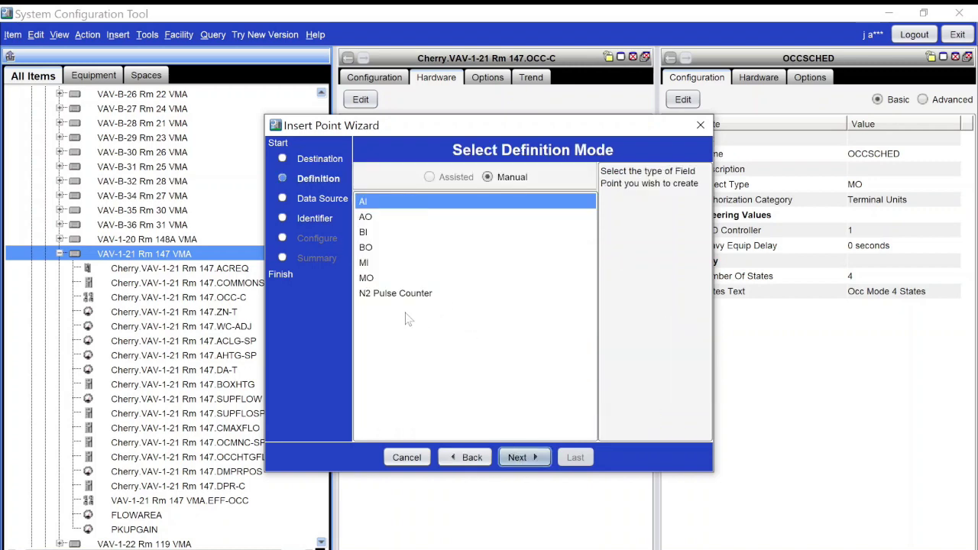
pyautogui.click(364, 280)
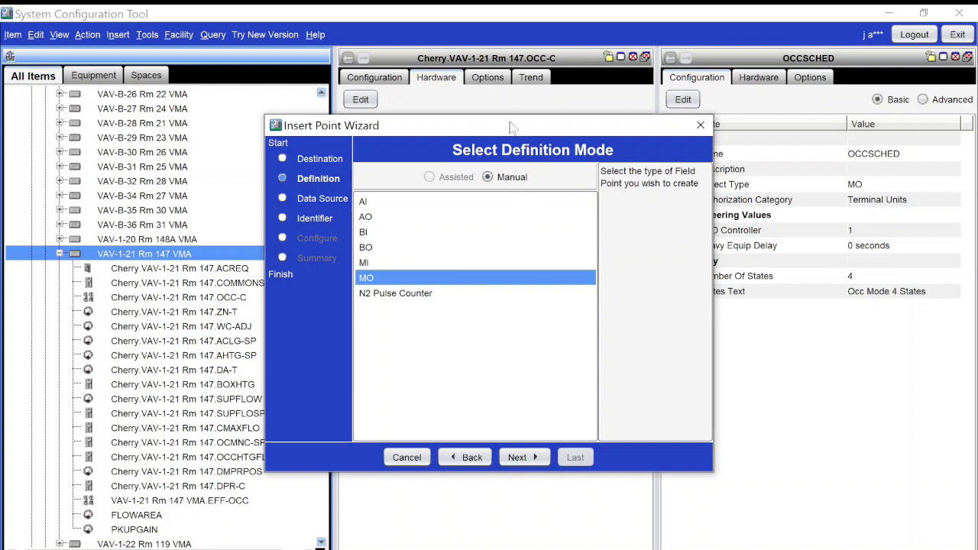
pyautogui.moveTo(512, 128); pyautogui.dragTo(456, 209)
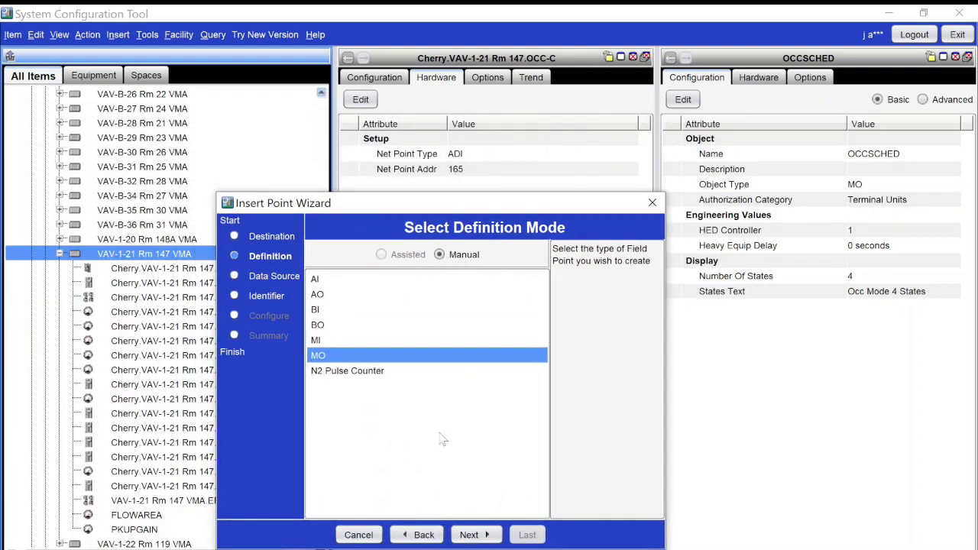
pyautogui.click(471, 536)
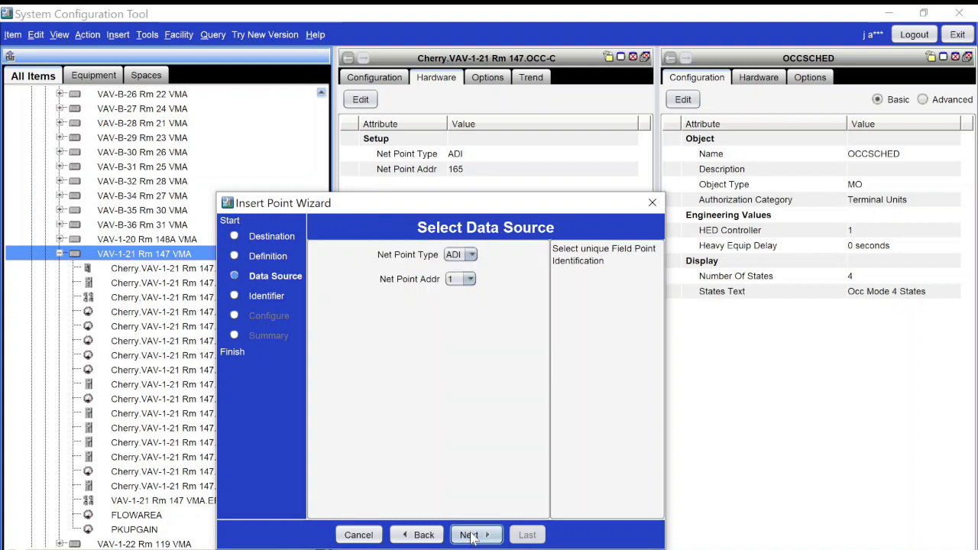
# Examine the net point type and address choices for the new MO point, and cancel its insertion.
pyautogui.click(472, 256)
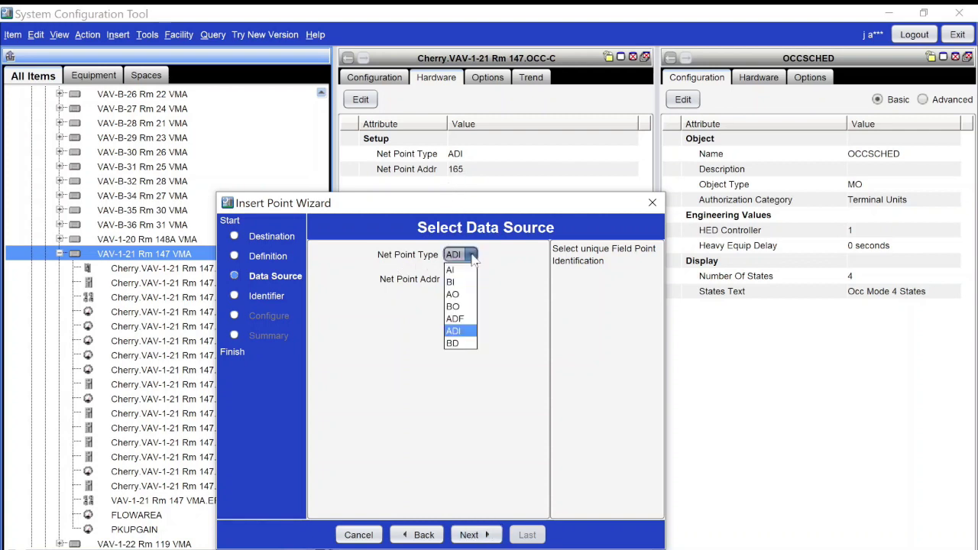
pyautogui.click(533, 300)
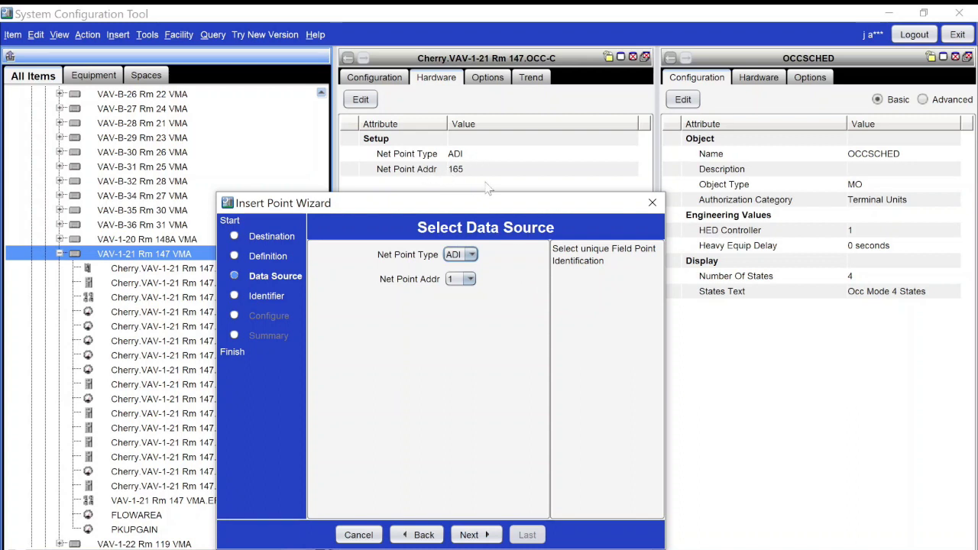
pyautogui.click(470, 279)
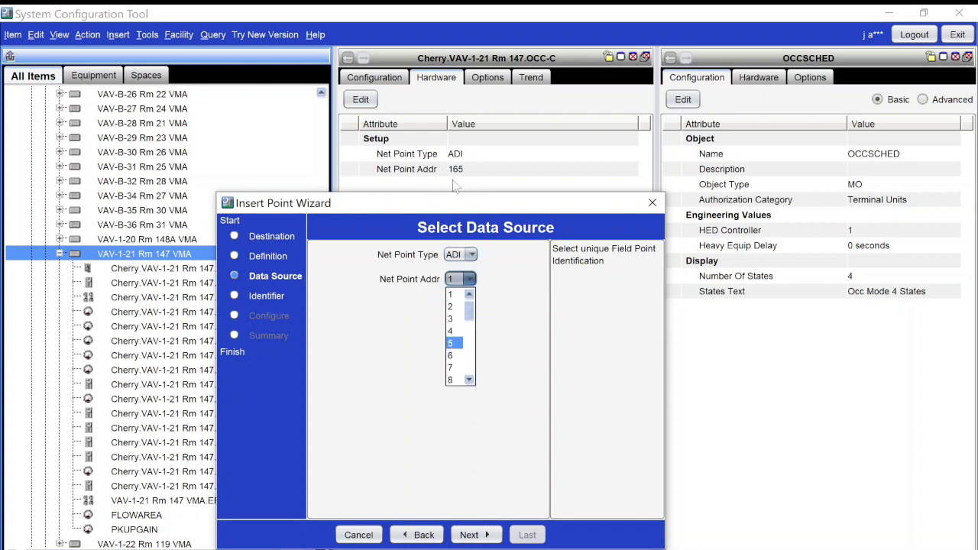
pyautogui.click(492, 430)
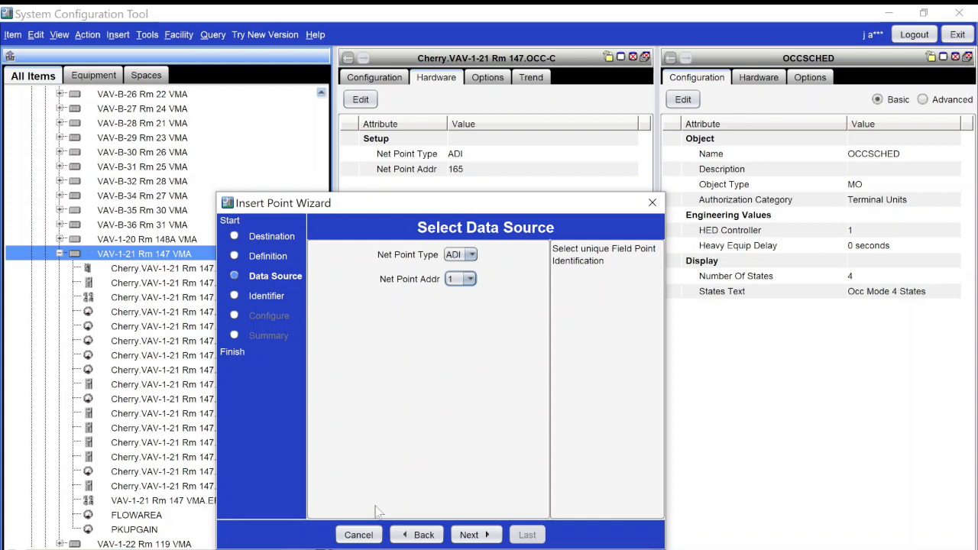
pyautogui.click(354, 536)
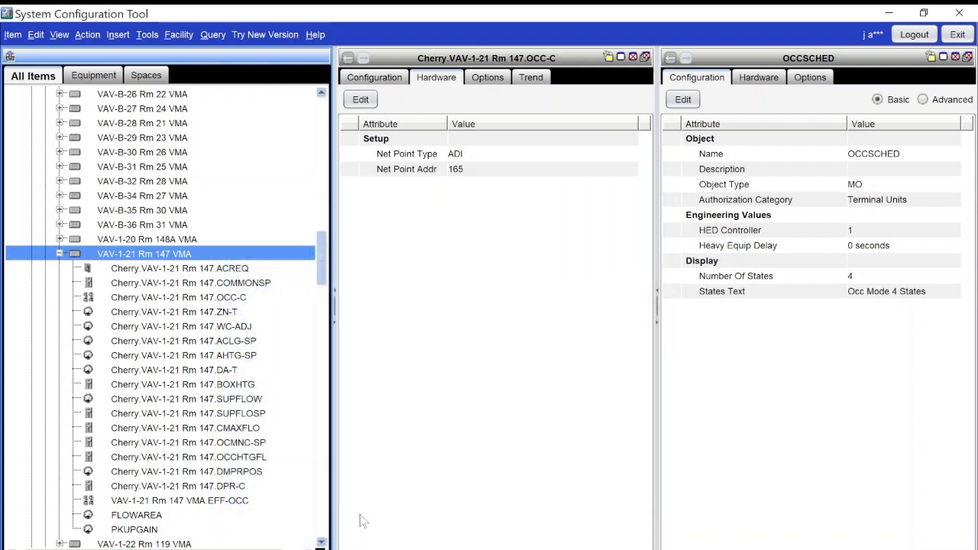